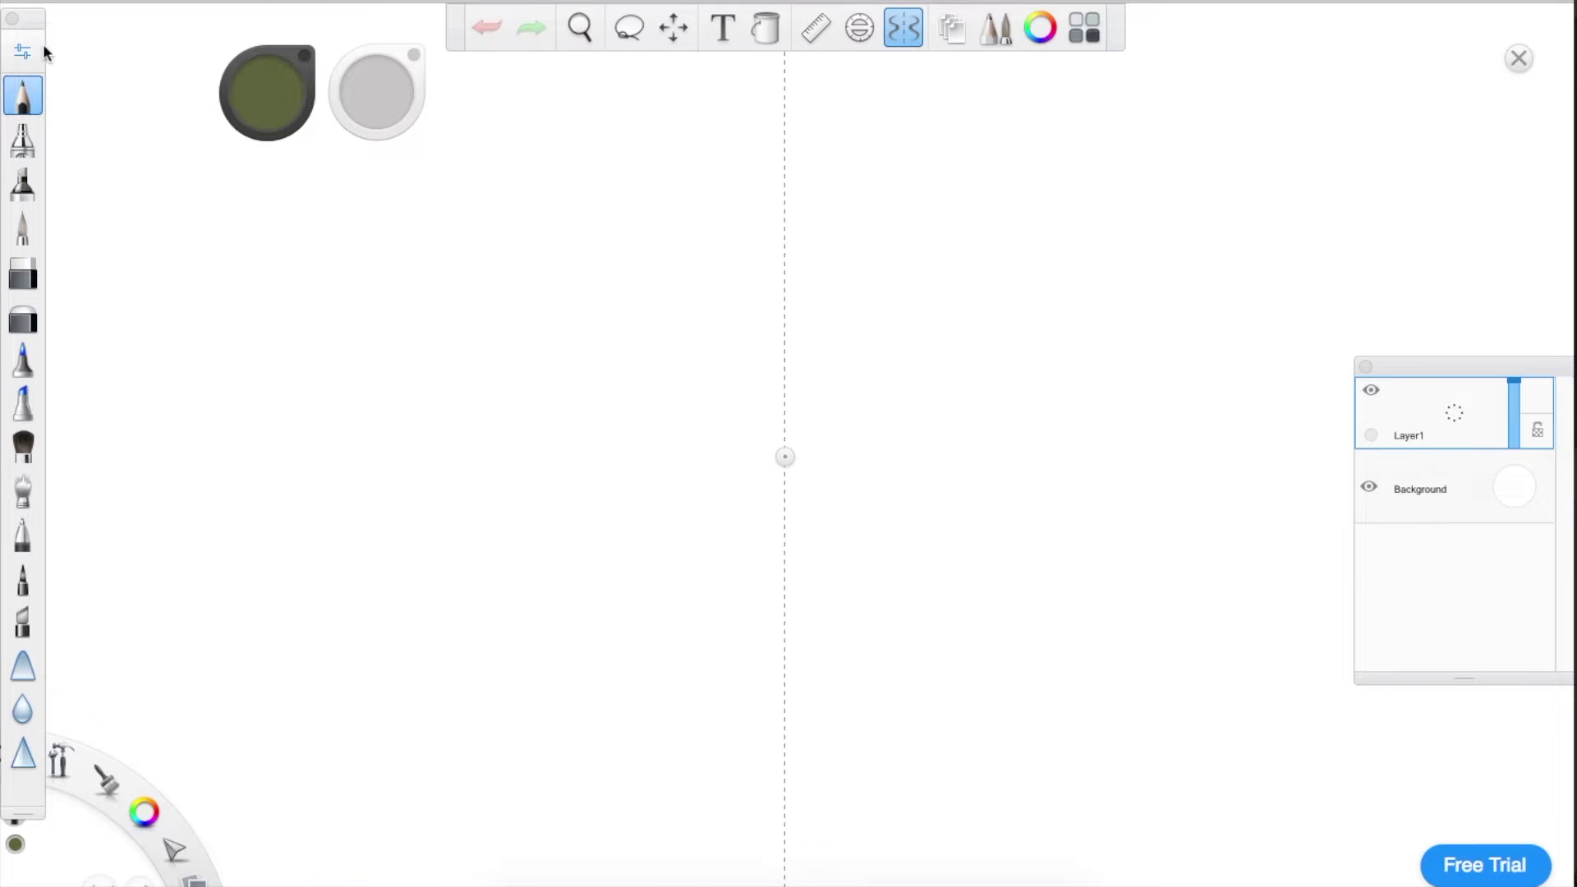
- Check the pencil's brush properties and set the drawing colour to medium blue
{"action": "left_click", "coordinate": [22, 51]}
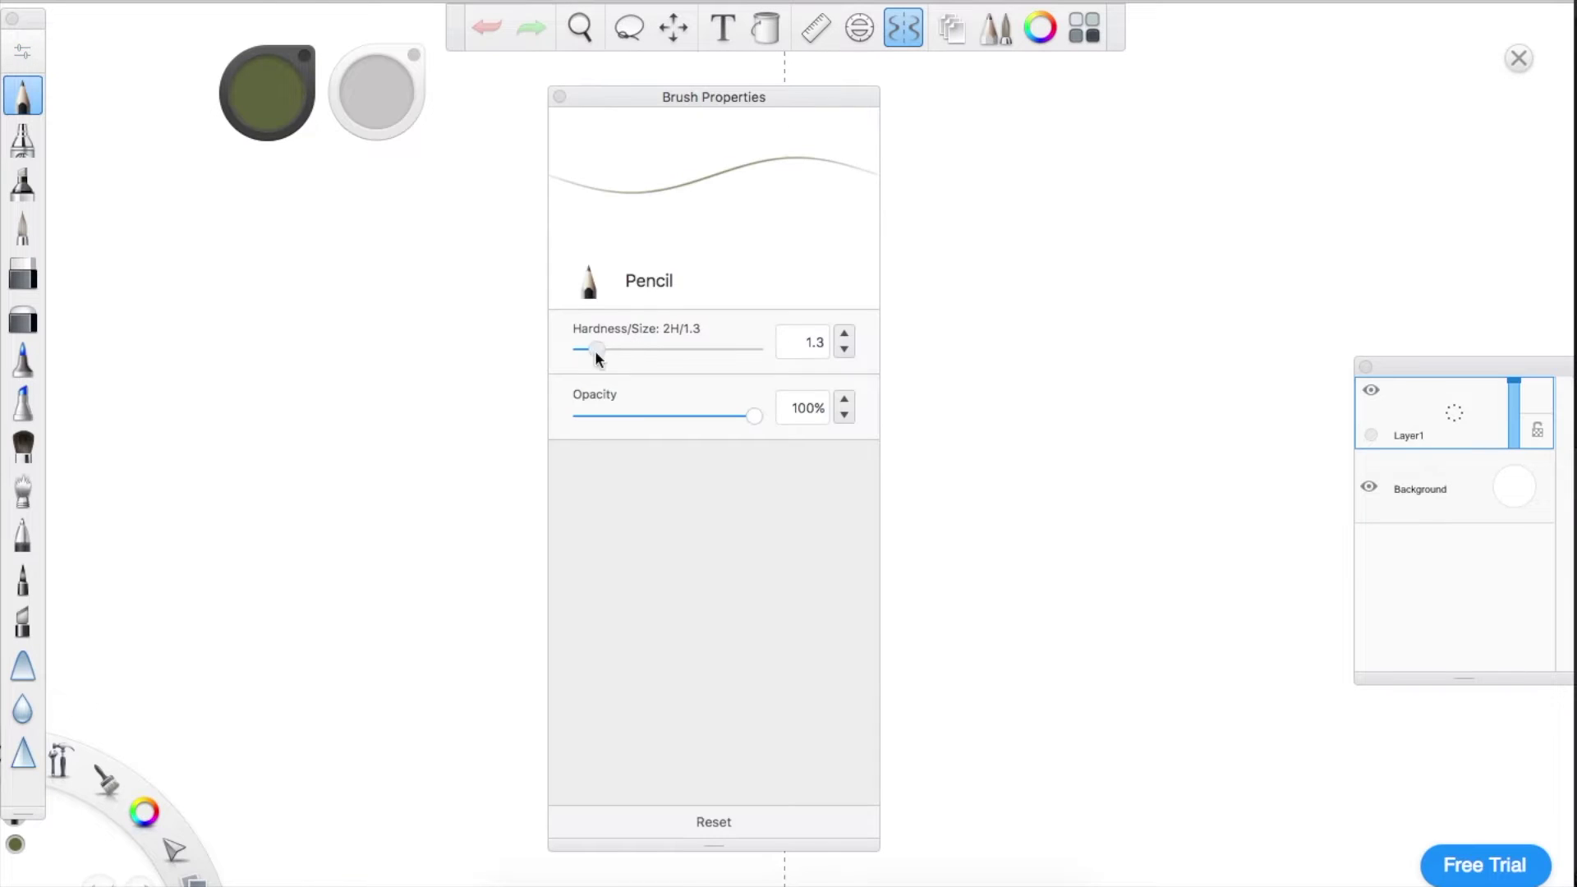
{"action": "left_click", "coordinate": [266, 93]}
{"action": "left_click", "coordinate": [239, 136]}
{"action": "left_click", "coordinate": [271, 110]}
{"action": "left_click", "coordinate": [613, 75]}
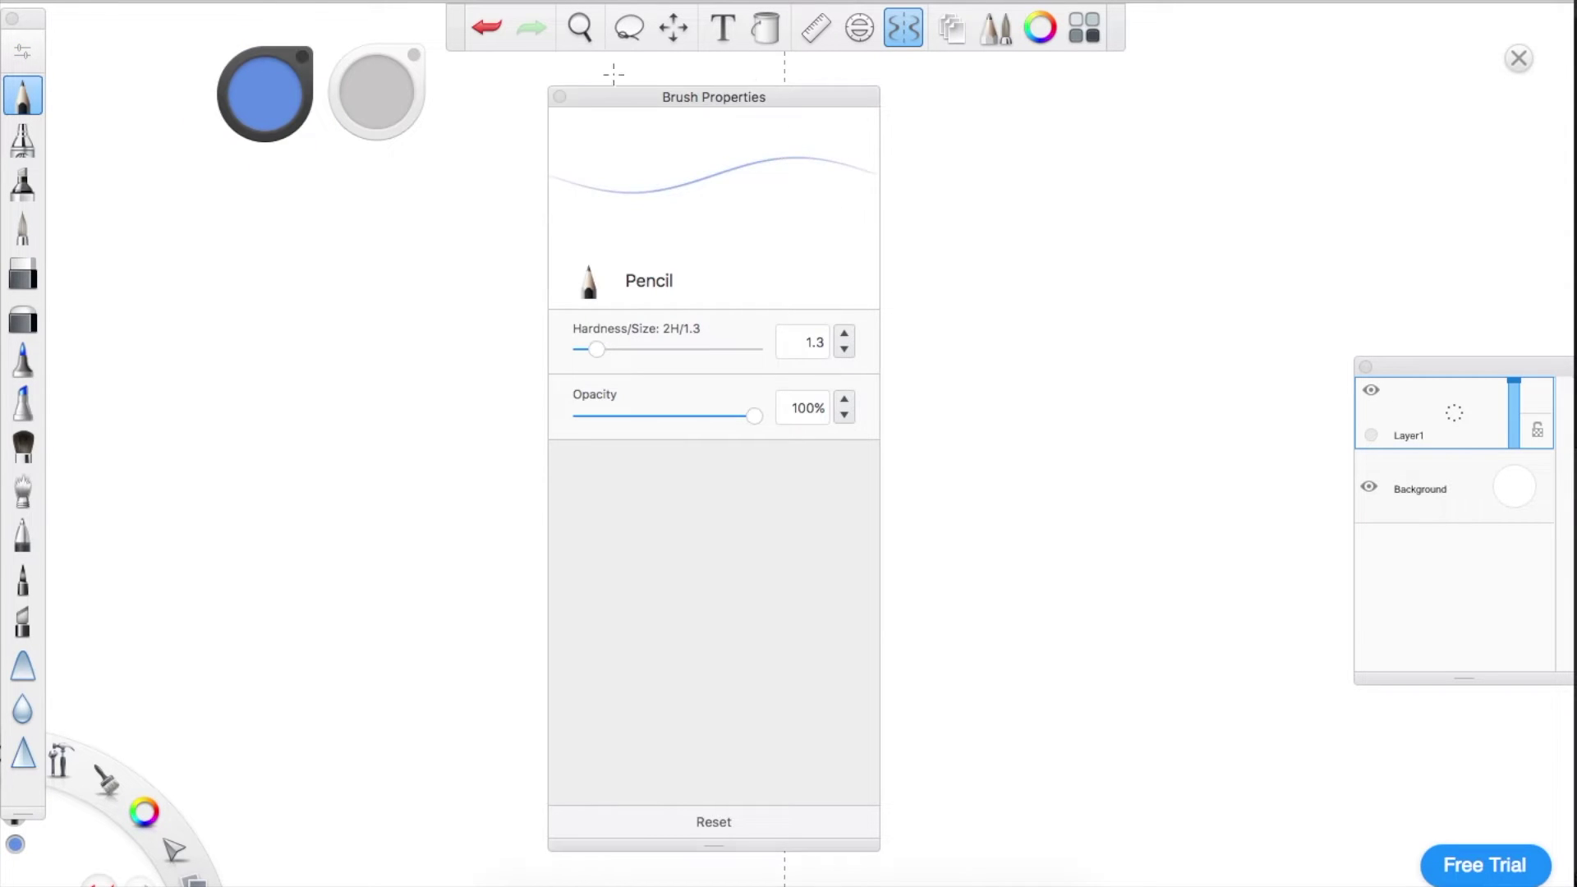
{"action": "left_click", "coordinate": [559, 97]}
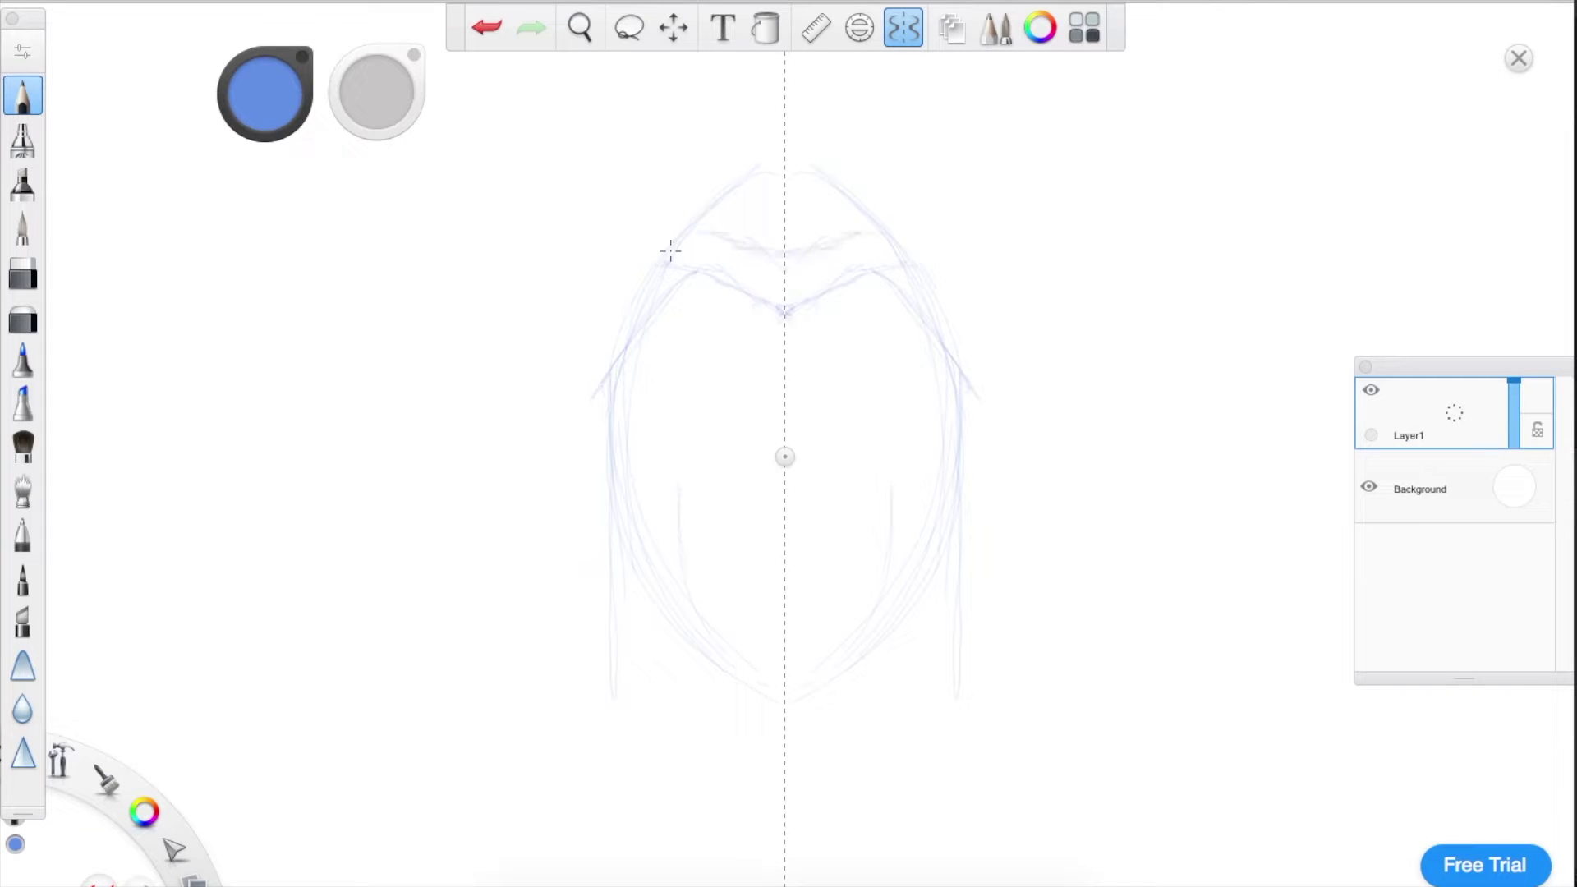
- Rough in the mirrored head contour, brow lines, cheeks, long hair, neck and shoulders with light blue pencil strokes
{"action": "left_click_drag", "start_coordinate": [773, 137], "coordinate": [687, 200]}
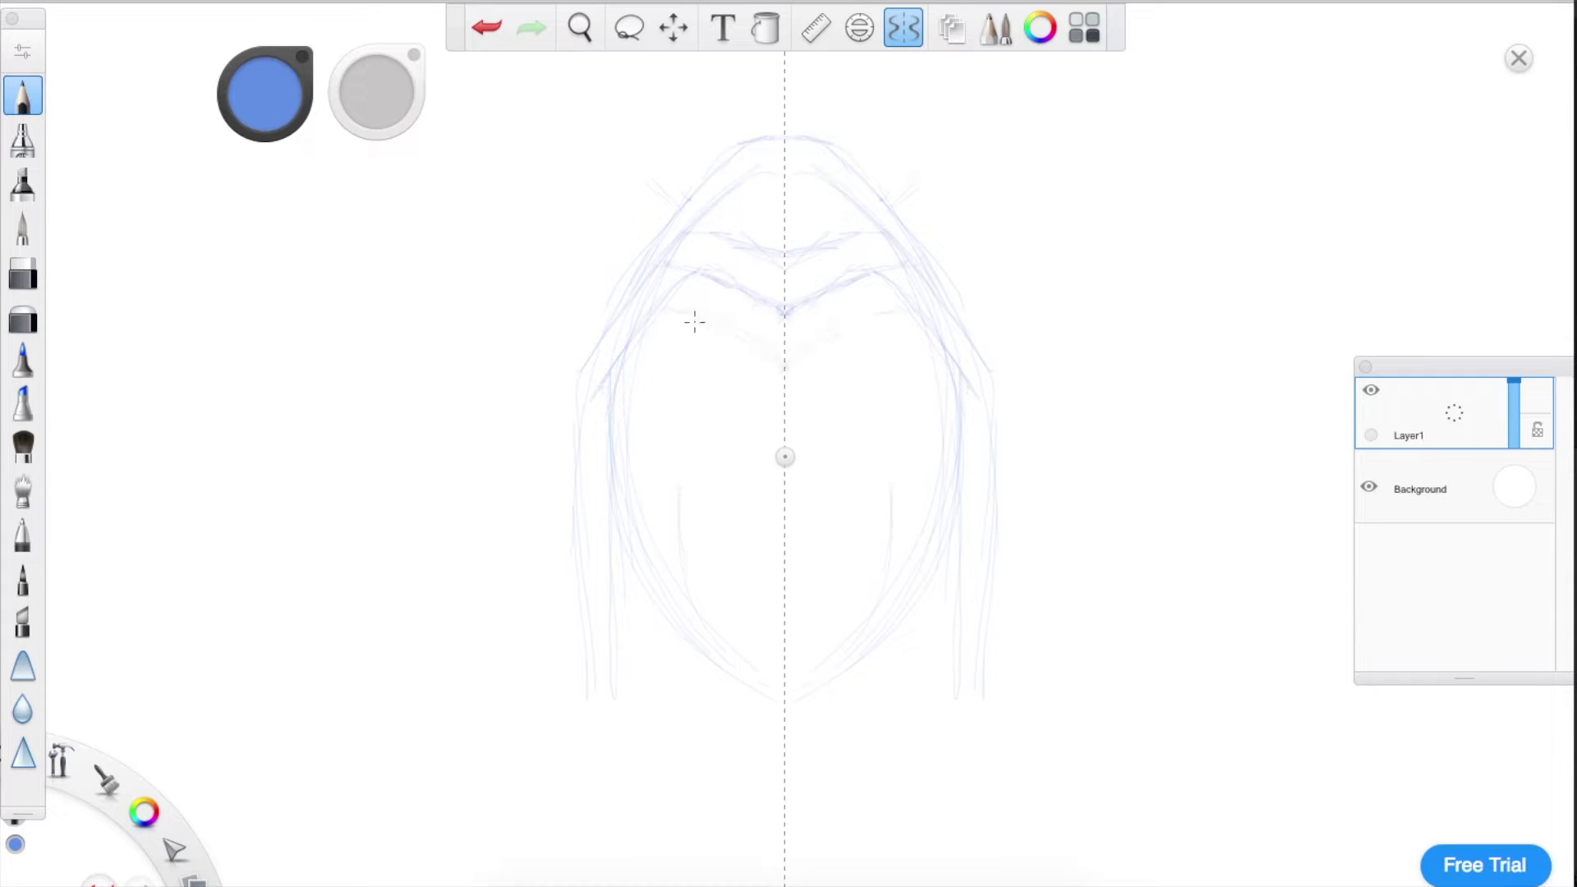
{"action": "left_click_drag", "start_coordinate": [712, 577], "coordinate": [688, 491]}
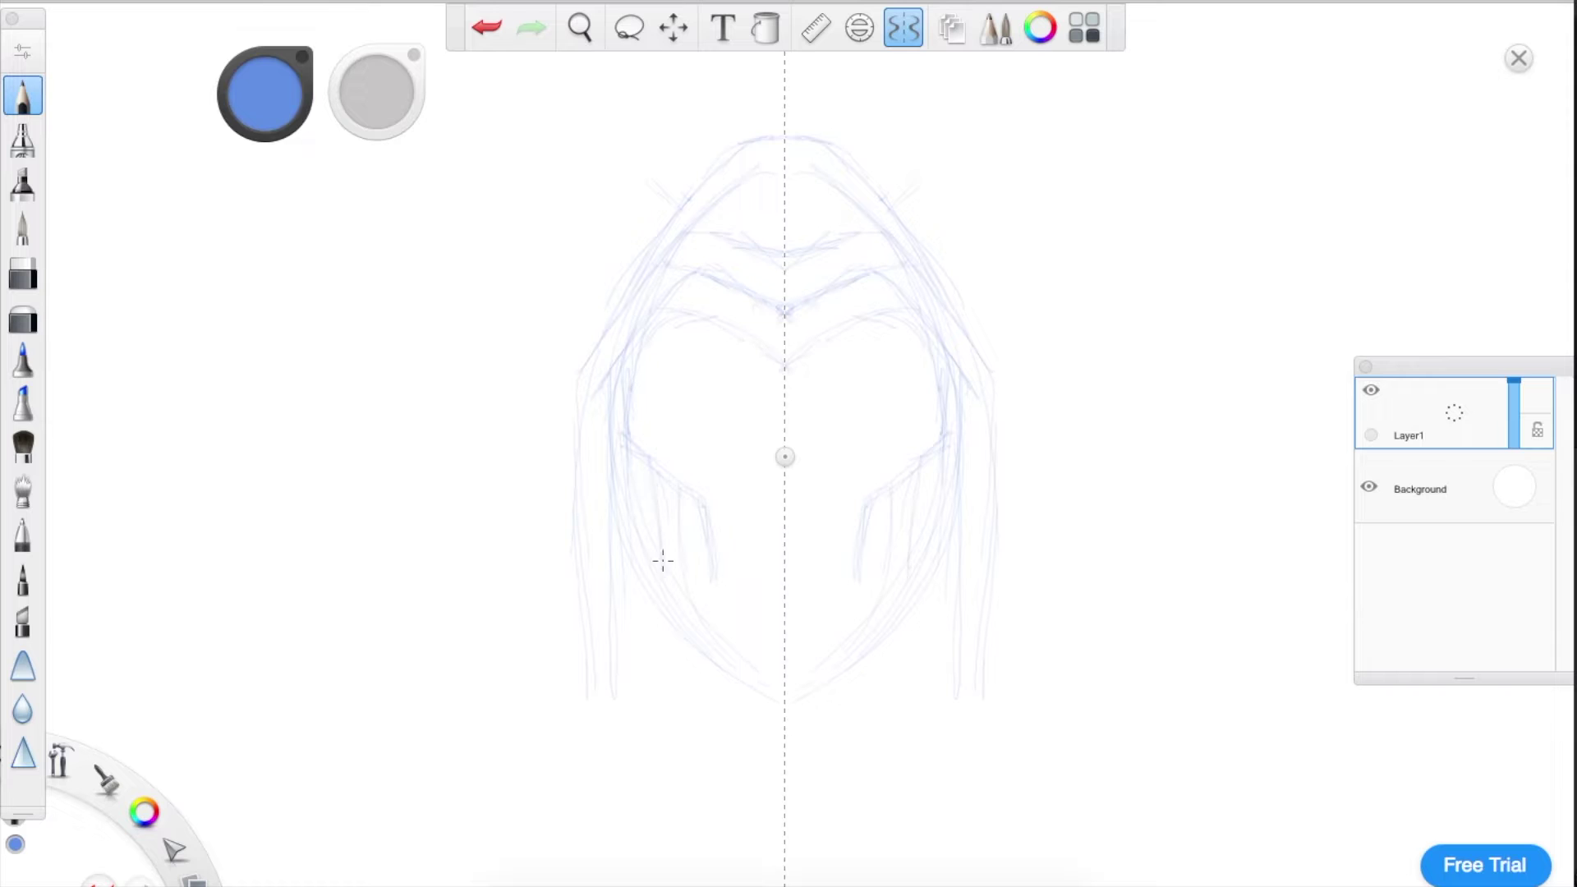
{"action": "left_click_drag", "start_coordinate": [614, 628], "coordinate": [447, 776]}
{"action": "left_click_drag", "start_coordinate": [563, 687], "coordinate": [435, 818]}
{"action": "mouse_move", "coordinate": [460, 763]}
{"action": "left_mouse_down"}
{"action": "mouse_move", "coordinate": [340, 760]}
{"action": "mouse_move", "coordinate": [271, 781]}
{"action": "left_mouse_up"}
{"action": "mouse_move", "coordinate": [608, 628]}
{"action": "left_mouse_down"}
{"action": "mouse_move", "coordinate": [509, 733]}
{"action": "mouse_move", "coordinate": [632, 763]}
{"action": "left_mouse_up"}
{"action": "left_click_drag", "start_coordinate": [680, 626], "coordinate": [764, 835]}
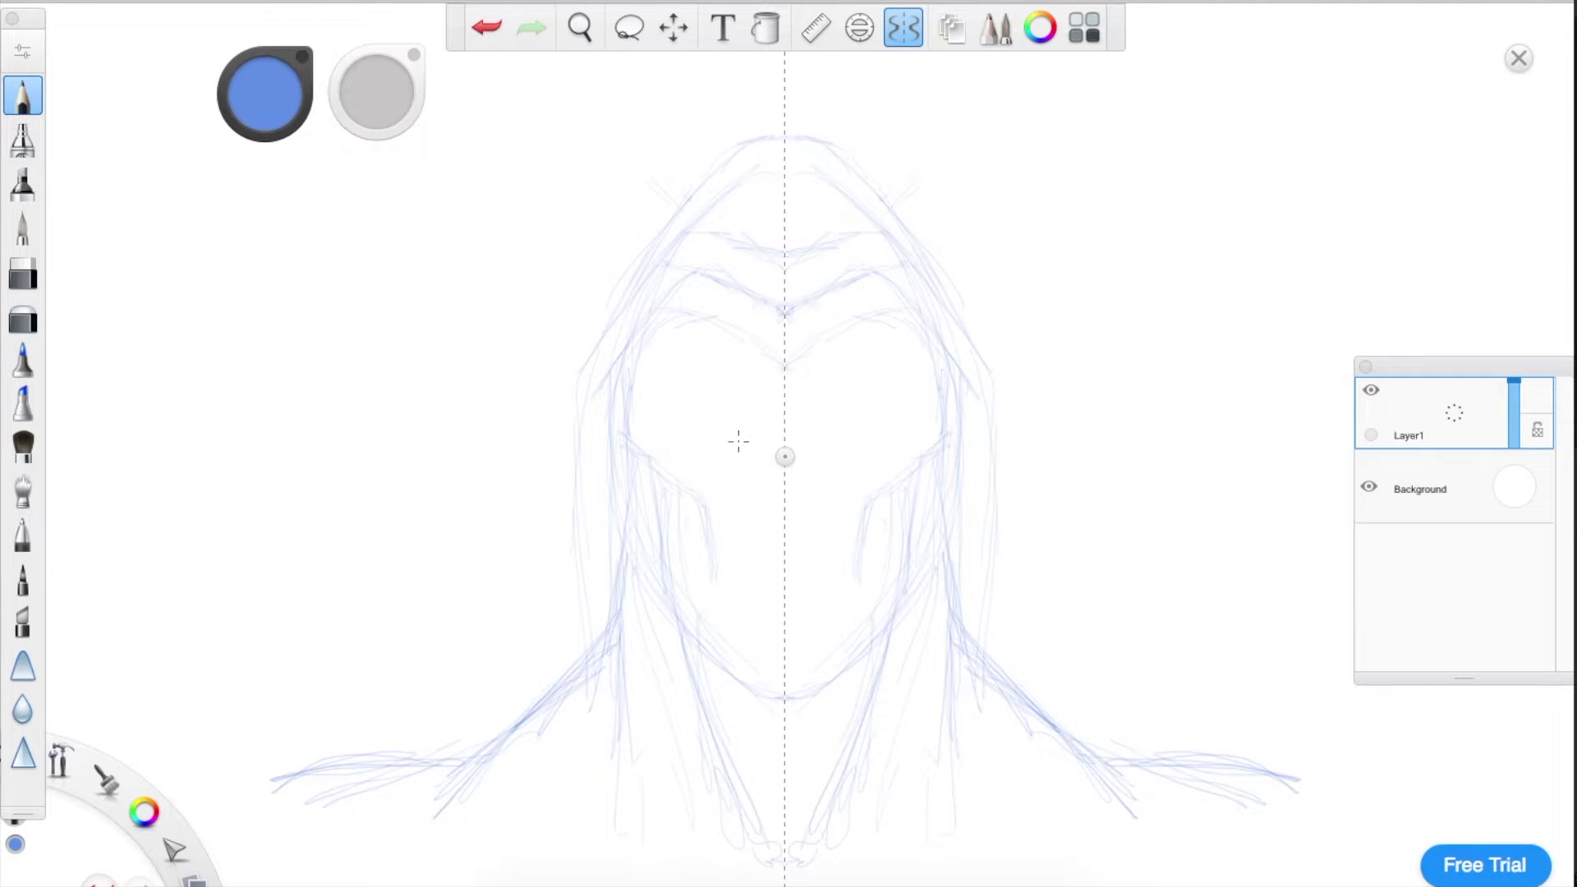
- Sketch the mirrored nose, a short mouth guide, narrow angry eyes, eye sockets and cheekbones
{"action": "mouse_move", "coordinate": [768, 399]}
{"action": "left_mouse_down"}
{"action": "mouse_move", "coordinate": [757, 443]}
{"action": "mouse_move", "coordinate": [785, 472]}
{"action": "mouse_move", "coordinate": [749, 486]}
{"action": "mouse_move", "coordinate": [781, 481]}
{"action": "left_mouse_up"}
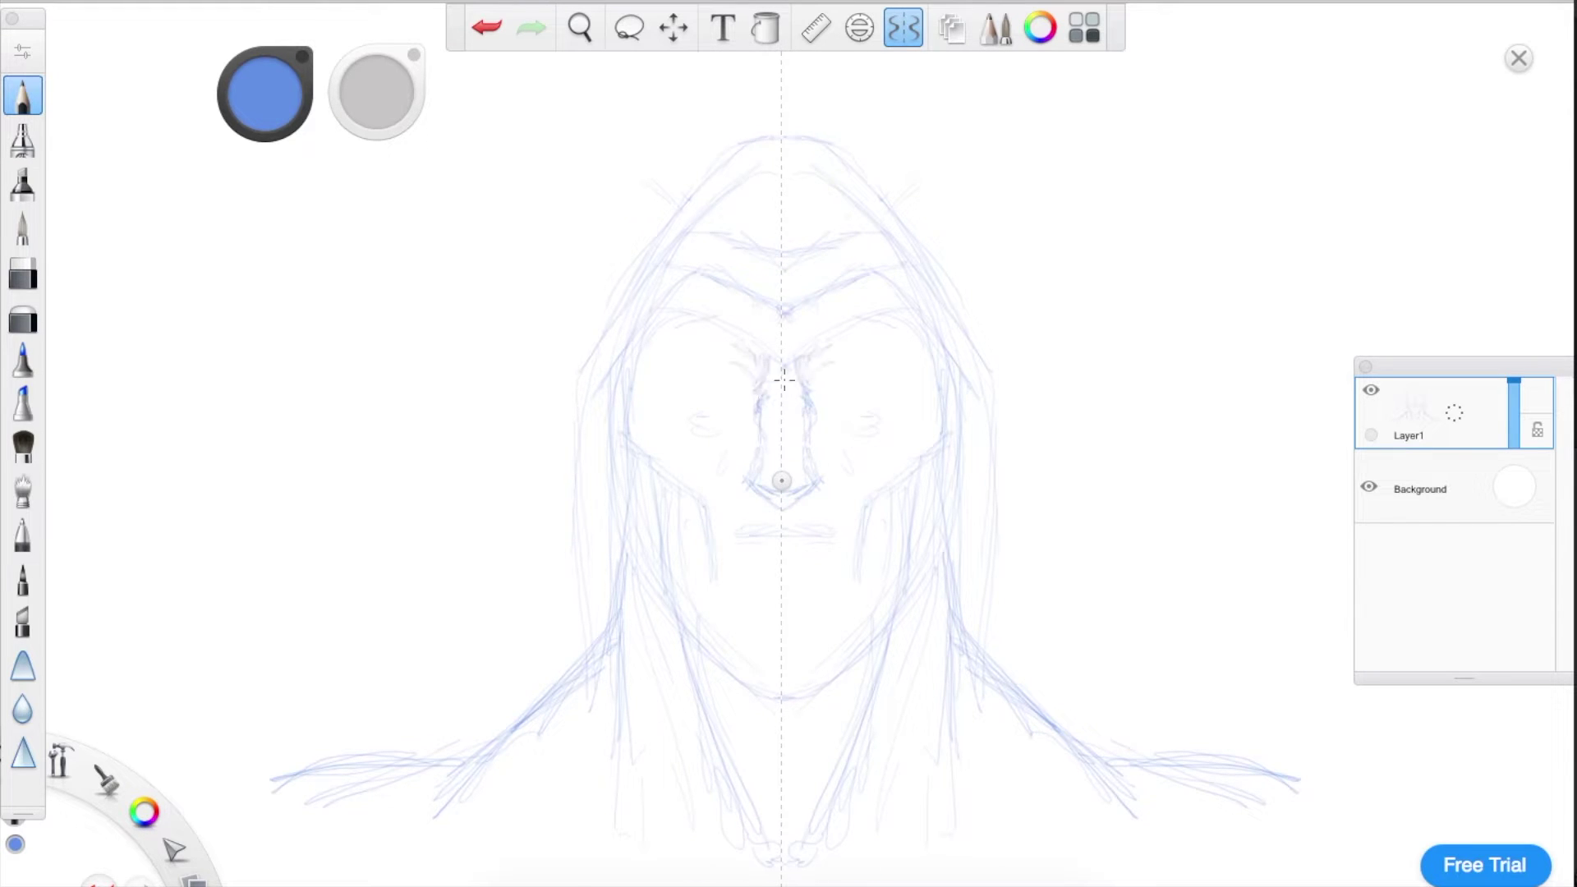
{"action": "mouse_move", "coordinate": [747, 391]}
{"action": "left_mouse_down"}
{"action": "mouse_move", "coordinate": [695, 394]}
{"action": "mouse_move", "coordinate": [679, 382]}
{"action": "mouse_move", "coordinate": [735, 392]}
{"action": "mouse_move", "coordinate": [651, 372]}
{"action": "left_mouse_up"}
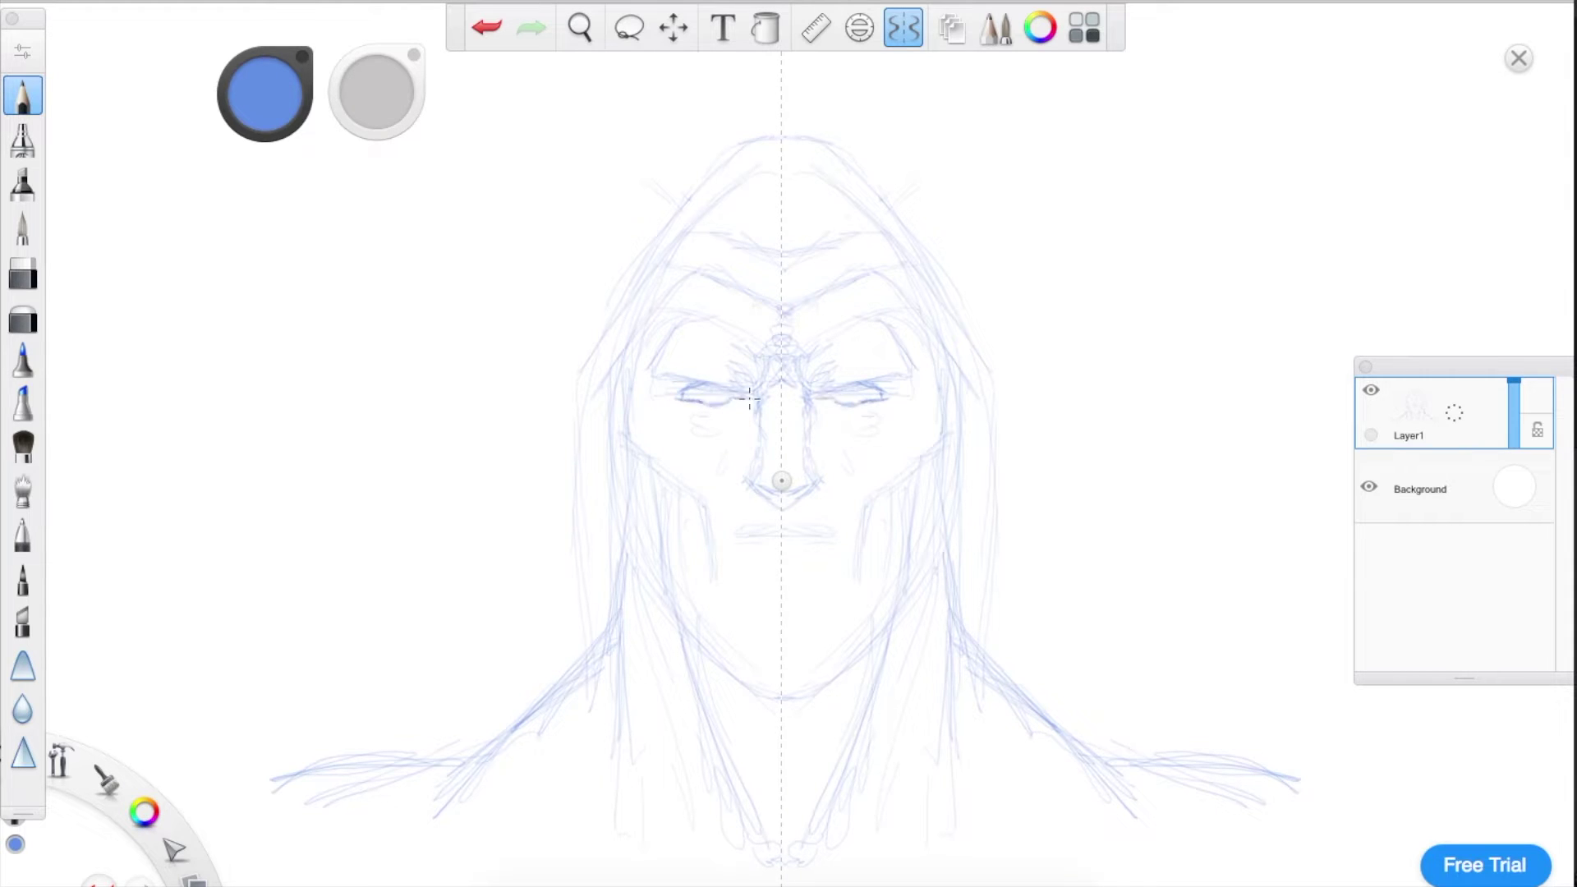
{"action": "left_click_drag", "start_coordinate": [698, 385], "coordinate": [719, 381]}
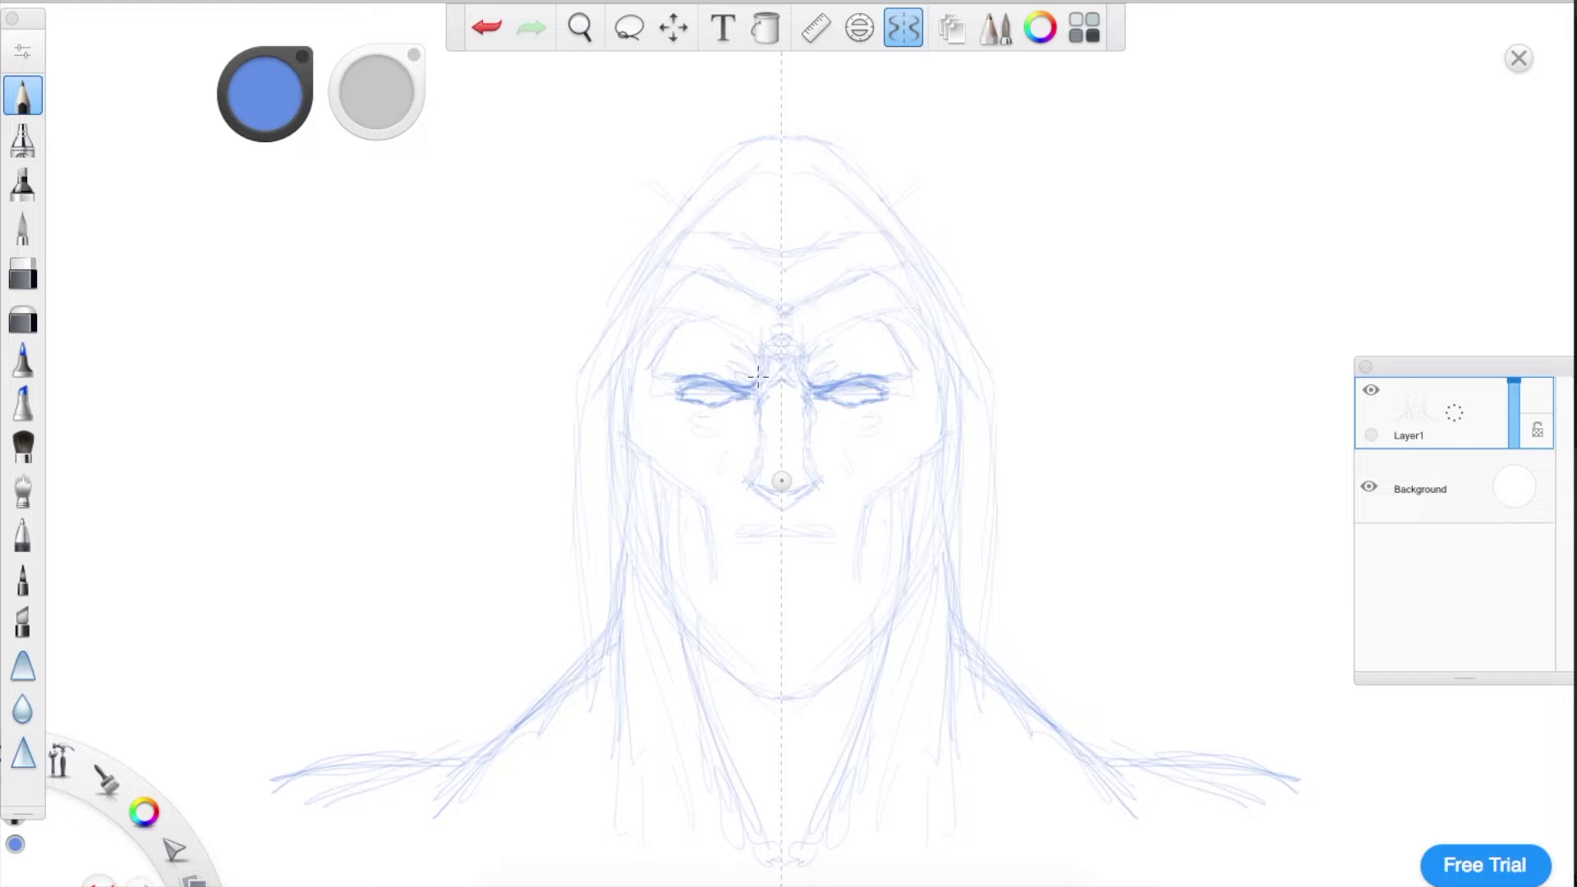
{"action": "left_click_drag", "start_coordinate": [647, 362], "coordinate": [678, 392]}
{"action": "left_click_drag", "start_coordinate": [678, 404], "coordinate": [630, 411]}
{"action": "mouse_move", "coordinate": [629, 426]}
{"action": "left_mouse_down"}
{"action": "mouse_move", "coordinate": [661, 454]}
{"action": "mouse_move", "coordinate": [710, 513]}
{"action": "left_mouse_up"}
{"action": "left_click_drag", "start_coordinate": [703, 504], "coordinate": [716, 551]}
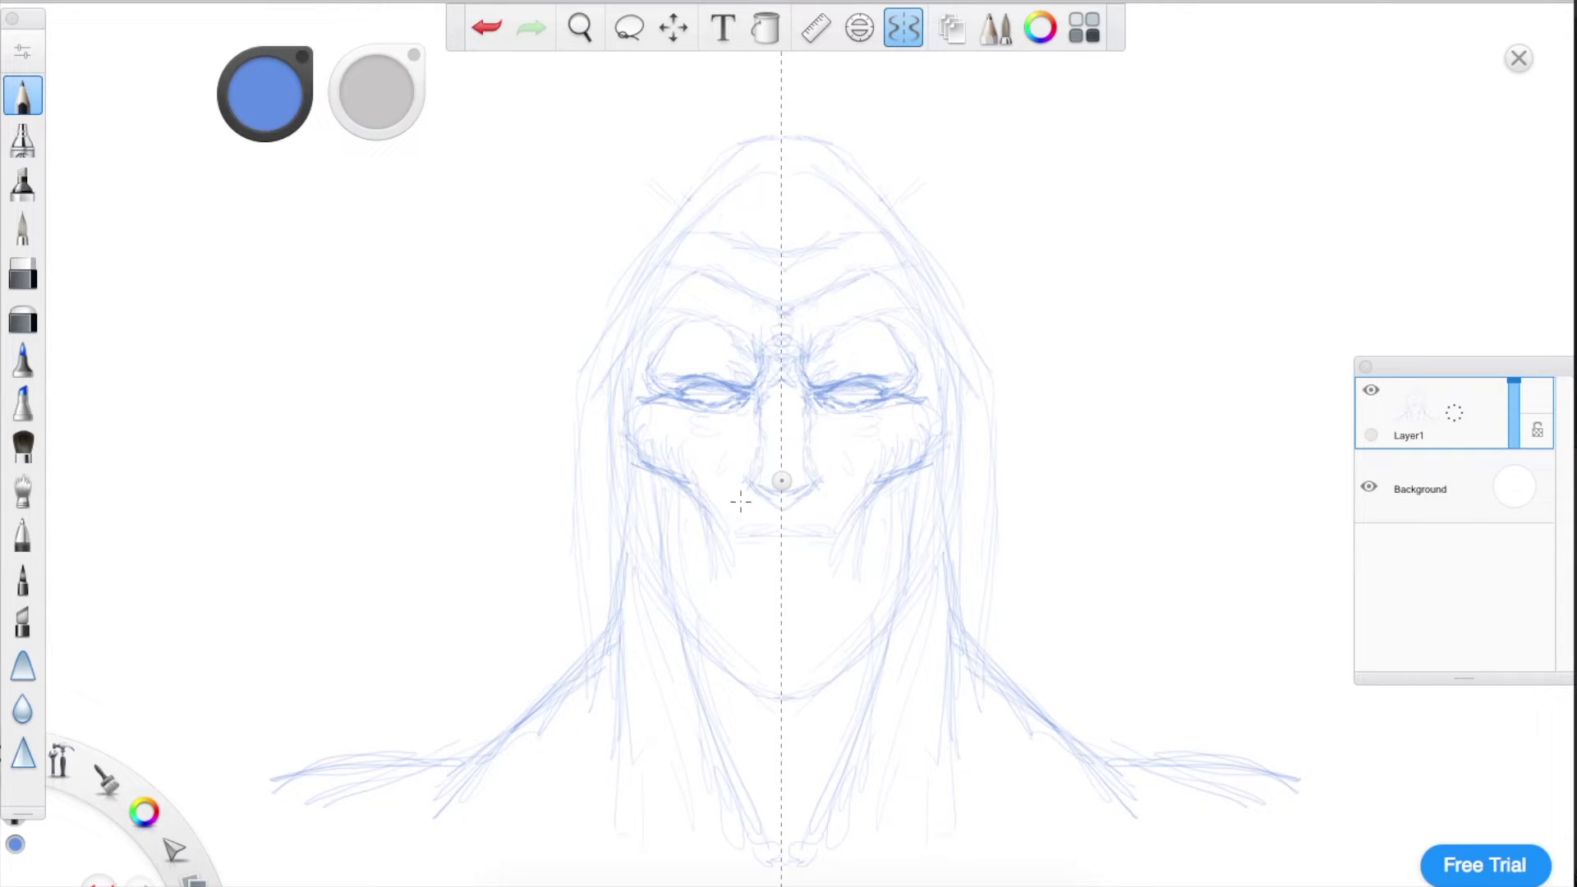
- Move the symmetry handle above the head and sketch the flared nostrils, nasolabial folds and hollow cheeks
{"action": "left_click_drag", "start_coordinate": [778, 483], "coordinate": [781, 107]}
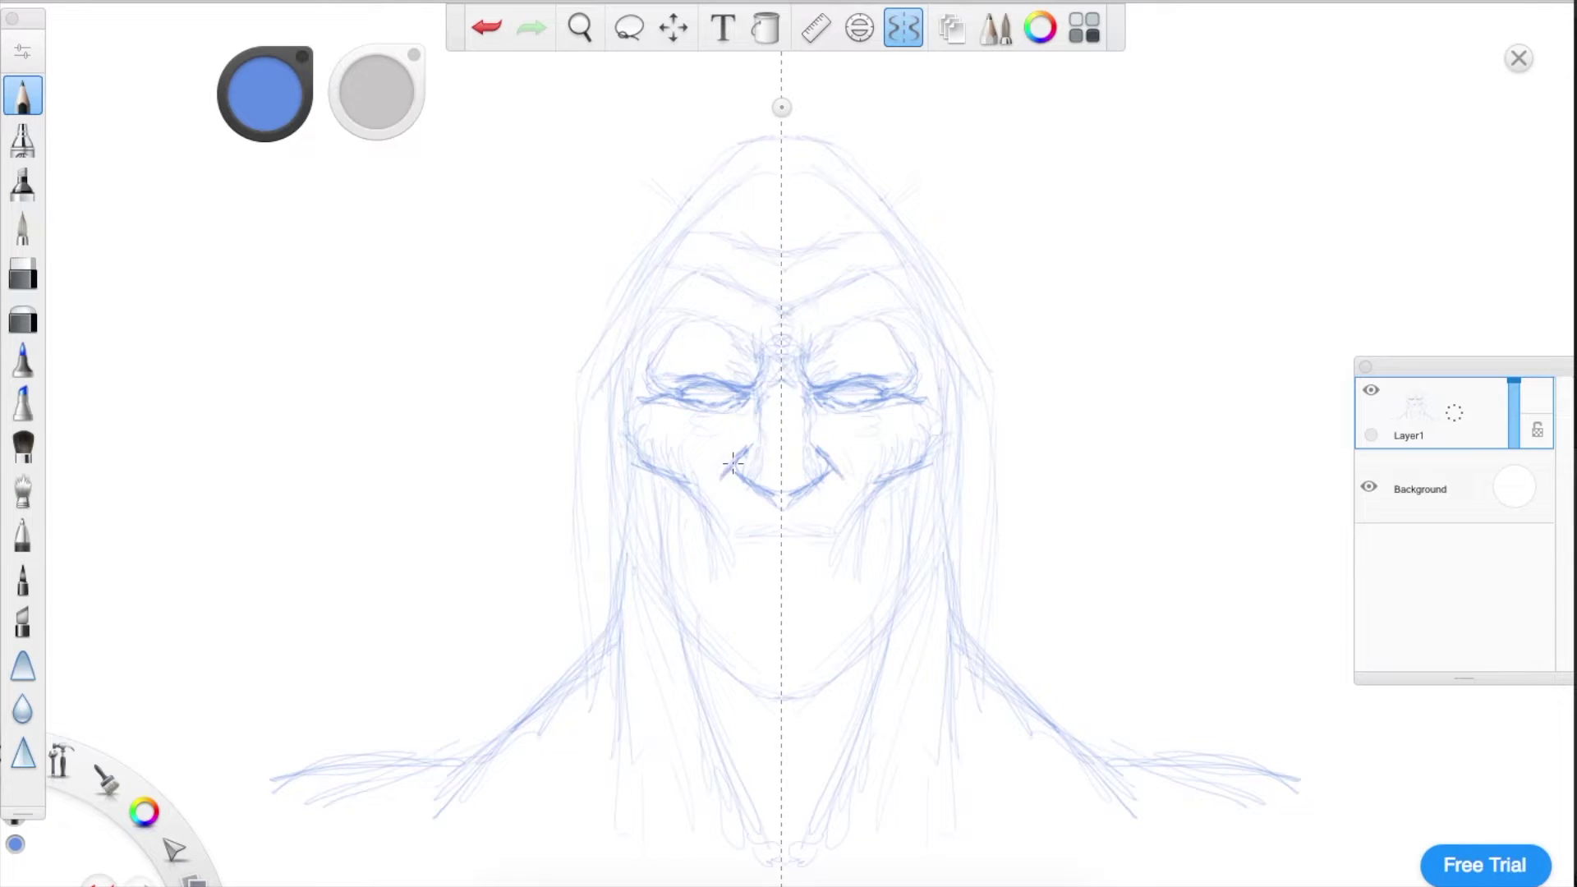
{"action": "left_click_drag", "start_coordinate": [688, 497], "coordinate": [708, 542]}
{"action": "left_click_drag", "start_coordinate": [739, 484], "coordinate": [776, 532]}
{"action": "mouse_move", "coordinate": [766, 499]}
{"action": "left_mouse_down"}
{"action": "mouse_move", "coordinate": [780, 526]}
{"action": "mouse_move", "coordinate": [759, 525]}
{"action": "left_mouse_up"}
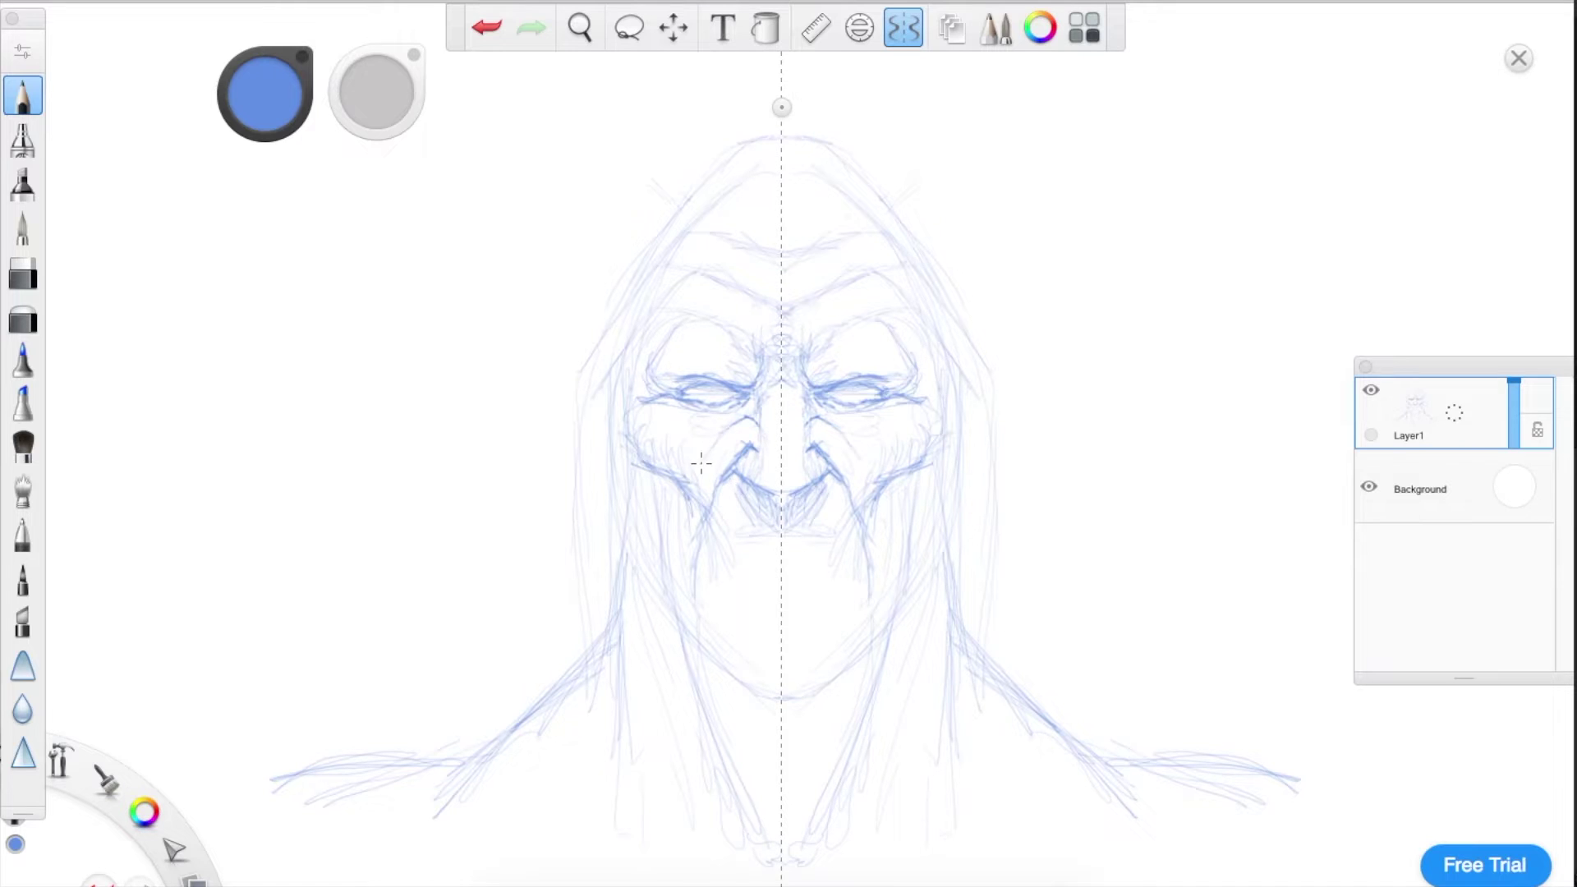
{"action": "mouse_move", "coordinate": [697, 466]}
{"action": "left_mouse_down"}
{"action": "mouse_move", "coordinate": [653, 483]}
{"action": "mouse_move", "coordinate": [692, 561]}
{"action": "left_mouse_up"}
{"action": "mouse_move", "coordinate": [742, 417]}
{"action": "left_mouse_down"}
{"action": "mouse_move", "coordinate": [694, 427]}
{"action": "mouse_move", "coordinate": [664, 406]}
{"action": "left_mouse_up"}
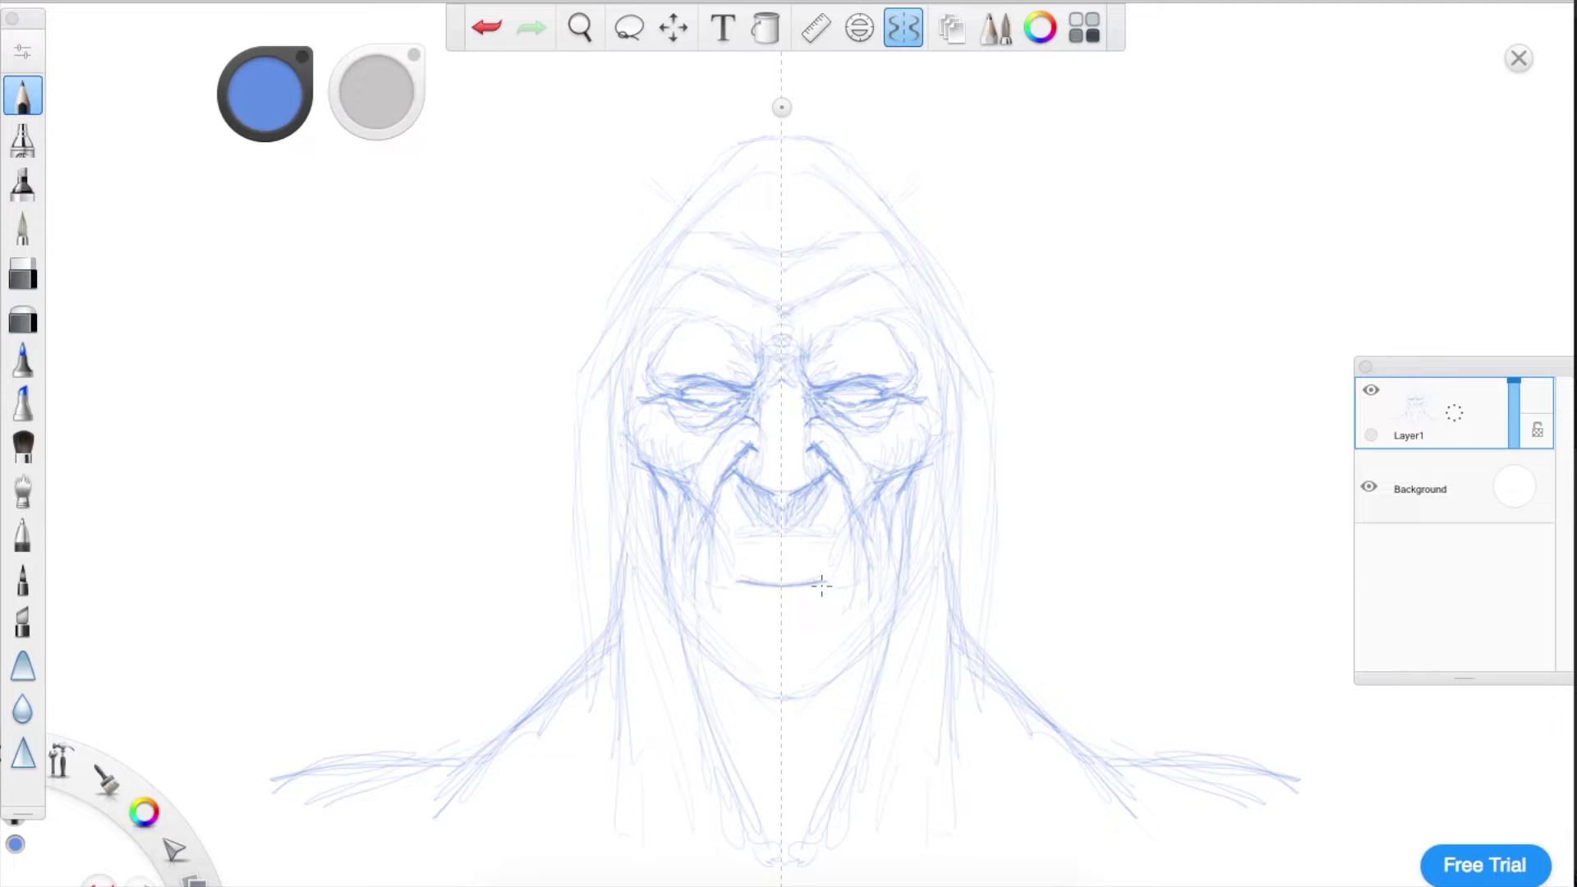
- Sketch the frowning lips, jaw and chin, and strengthen the creases at the upper lip and nose bridge
{"action": "left_click_drag", "start_coordinate": [700, 606], "coordinate": [716, 542]}
{"action": "mouse_move", "coordinate": [720, 484]}
{"action": "left_mouse_down"}
{"action": "mouse_move", "coordinate": [736, 600]}
{"action": "mouse_move", "coordinate": [783, 610]}
{"action": "mouse_move", "coordinate": [710, 607]}
{"action": "mouse_move", "coordinate": [729, 596]}
{"action": "mouse_move", "coordinate": [718, 620]}
{"action": "mouse_move", "coordinate": [765, 639]}
{"action": "mouse_move", "coordinate": [773, 610]}
{"action": "mouse_move", "coordinate": [736, 619]}
{"action": "mouse_move", "coordinate": [725, 649]}
{"action": "mouse_move", "coordinate": [675, 614]}
{"action": "mouse_move", "coordinate": [769, 703]}
{"action": "left_mouse_up"}
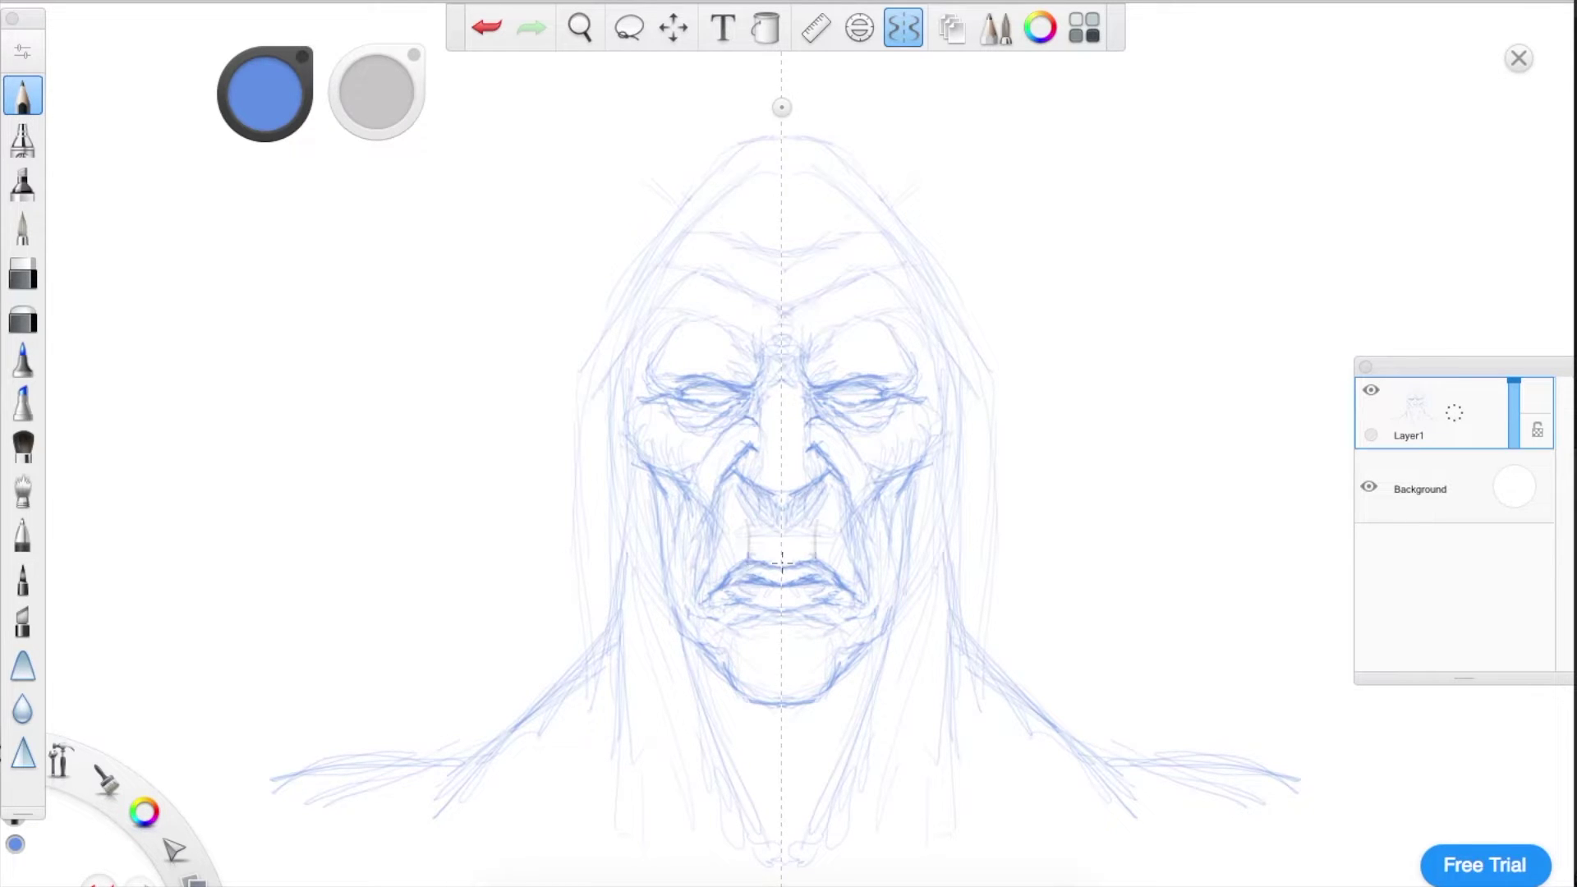
{"action": "mouse_move", "coordinate": [729, 490]}
{"action": "left_mouse_down"}
{"action": "mouse_move", "coordinate": [750, 557]}
{"action": "mouse_move", "coordinate": [722, 508]}
{"action": "left_mouse_up"}
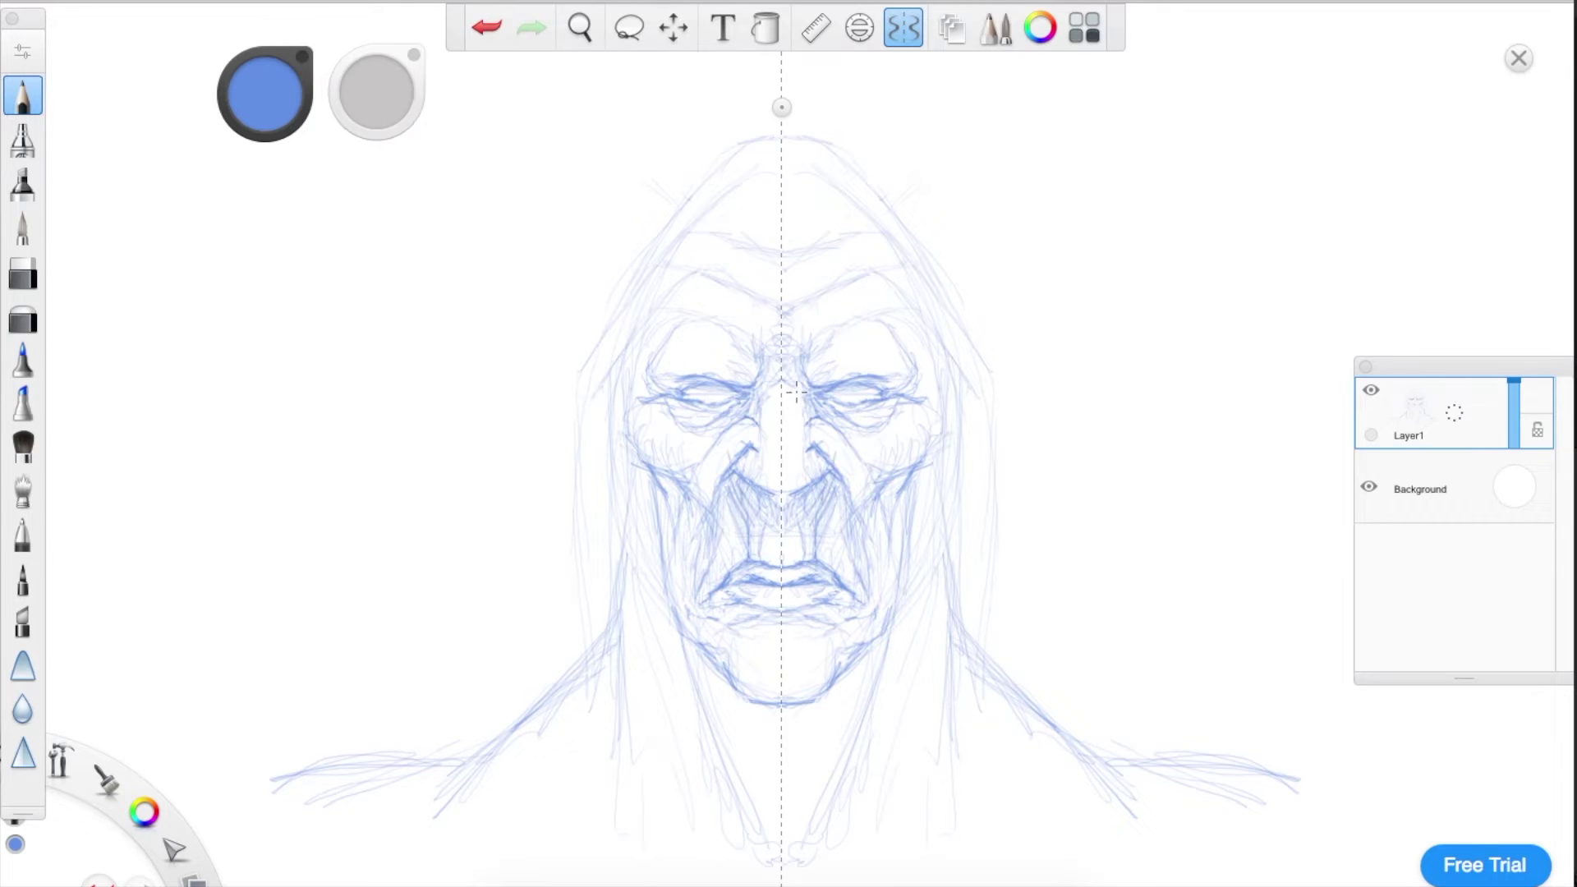
{"action": "left_click_drag", "start_coordinate": [772, 368], "coordinate": [767, 346]}
{"action": "left_click_drag", "start_coordinate": [764, 325], "coordinate": [737, 299]}
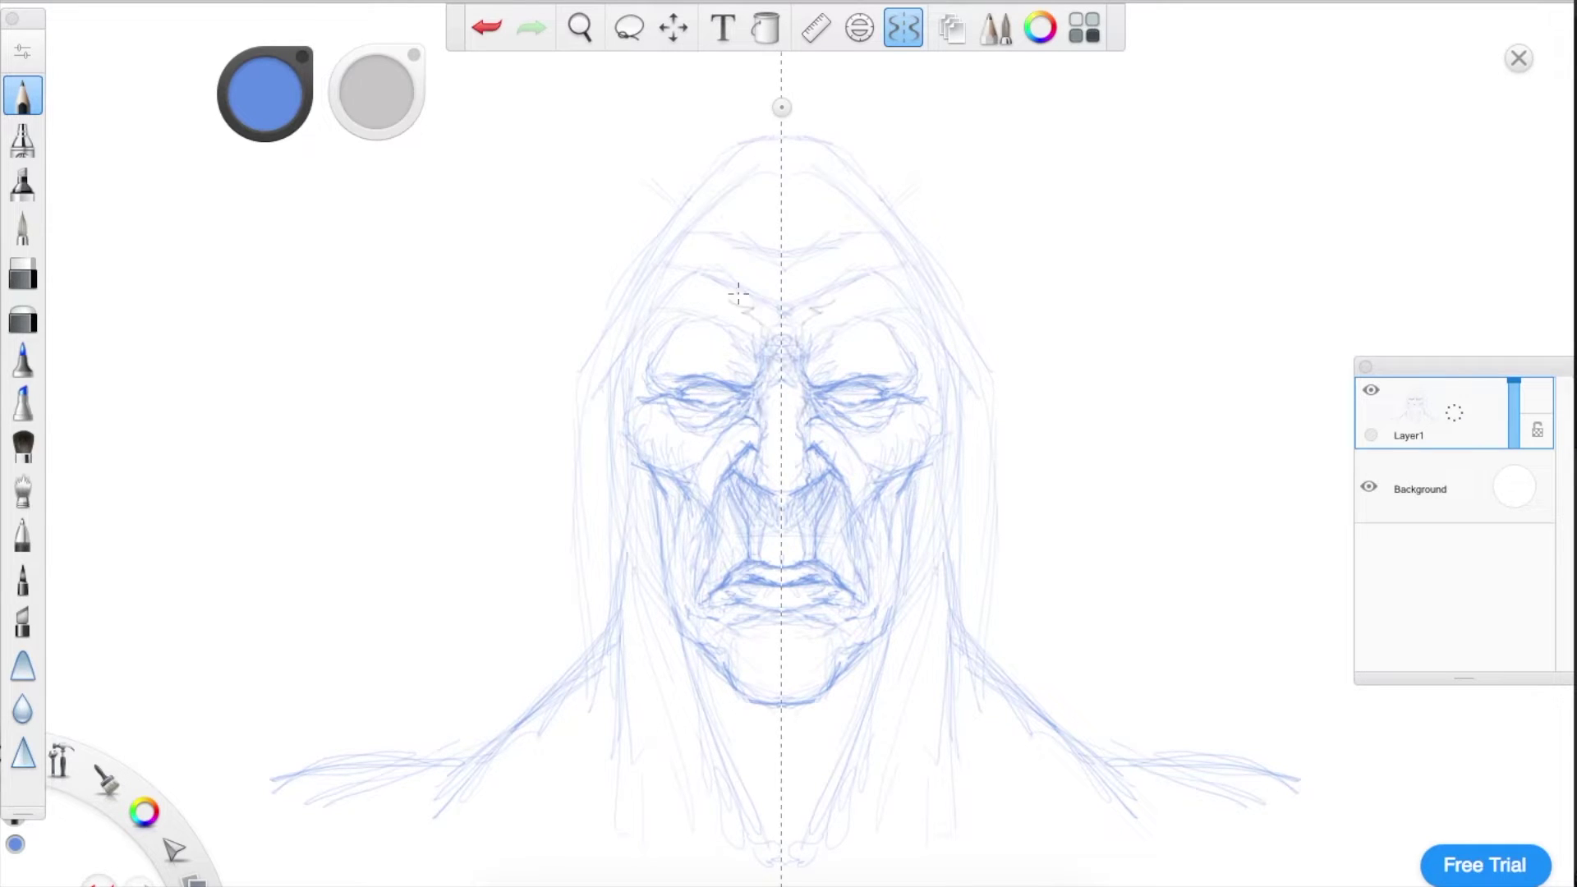
- Sketch the forehead wrinkles, parted long hair, large pointed ears, goatee and shoulder straps on the figure
{"action": "mouse_move", "coordinate": [693, 400]}
{"action": "left_mouse_down"}
{"action": "mouse_move", "coordinate": [680, 383]}
{"action": "mouse_move", "coordinate": [739, 394]}
{"action": "mouse_move", "coordinate": [677, 376]}
{"action": "mouse_move", "coordinate": [660, 394]}
{"action": "mouse_move", "coordinate": [683, 228]}
{"action": "mouse_move", "coordinate": [660, 285]}
{"action": "mouse_move", "coordinate": [675, 255]}
{"action": "left_mouse_up"}
{"action": "mouse_move", "coordinate": [658, 323]}
{"action": "left_mouse_down"}
{"action": "mouse_move", "coordinate": [640, 362]}
{"action": "mouse_move", "coordinate": [494, 317]}
{"action": "mouse_move", "coordinate": [624, 472]}
{"action": "mouse_move", "coordinate": [551, 325]}
{"action": "mouse_move", "coordinate": [624, 262]}
{"action": "mouse_move", "coordinate": [612, 148]}
{"action": "mouse_move", "coordinate": [605, 730]}
{"action": "mouse_move", "coordinate": [647, 550]}
{"action": "mouse_move", "coordinate": [637, 271]}
{"action": "mouse_move", "coordinate": [743, 176]}
{"action": "mouse_move", "coordinate": [689, 246]}
{"action": "mouse_move", "coordinate": [664, 384]}
{"action": "mouse_move", "coordinate": [678, 542]}
{"action": "mouse_move", "coordinate": [743, 156]}
{"action": "left_mouse_up"}
{"action": "mouse_move", "coordinate": [739, 607]}
{"action": "left_mouse_down"}
{"action": "mouse_move", "coordinate": [825, 612]}
{"action": "mouse_move", "coordinate": [756, 628]}
{"action": "mouse_move", "coordinate": [813, 648]}
{"action": "mouse_move", "coordinate": [817, 690]}
{"action": "mouse_move", "coordinate": [714, 636]}
{"action": "mouse_move", "coordinate": [657, 545]}
{"action": "mouse_move", "coordinate": [653, 484]}
{"action": "mouse_move", "coordinate": [676, 433]}
{"action": "mouse_move", "coordinate": [607, 476]}
{"action": "mouse_move", "coordinate": [628, 548]}
{"action": "mouse_move", "coordinate": [605, 458]}
{"action": "mouse_move", "coordinate": [593, 513]}
{"action": "mouse_move", "coordinate": [618, 548]}
{"action": "left_mouse_up"}
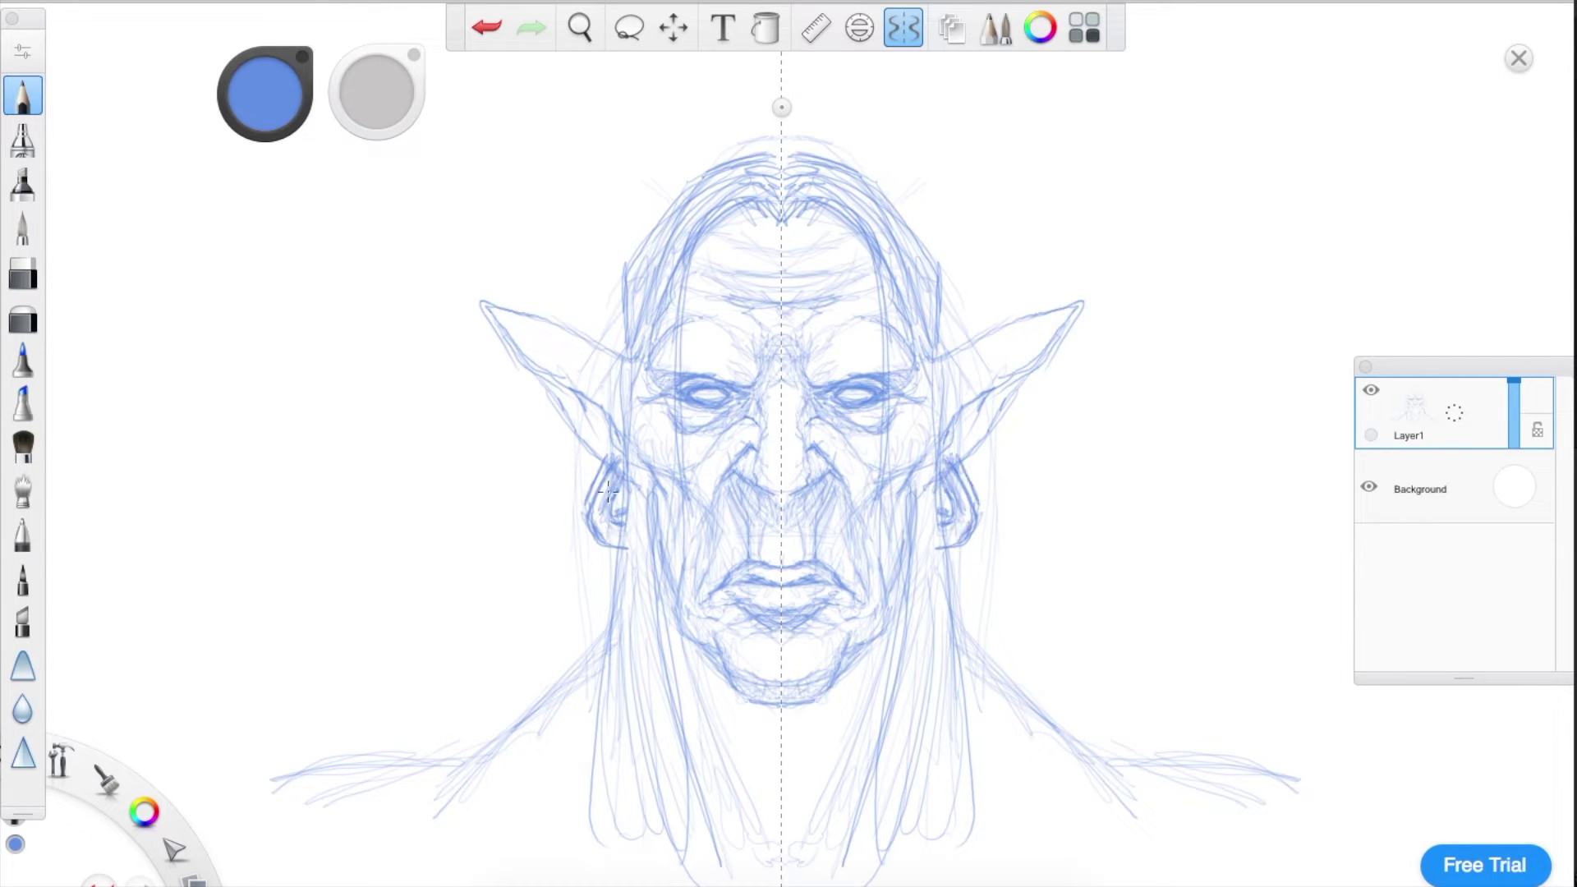
{"action": "left_click_drag", "start_coordinate": [607, 460], "coordinate": [625, 456]}
{"action": "left_click_drag", "start_coordinate": [593, 402], "coordinate": [611, 451]}
{"action": "left_click_drag", "start_coordinate": [744, 170], "coordinate": [774, 176]}
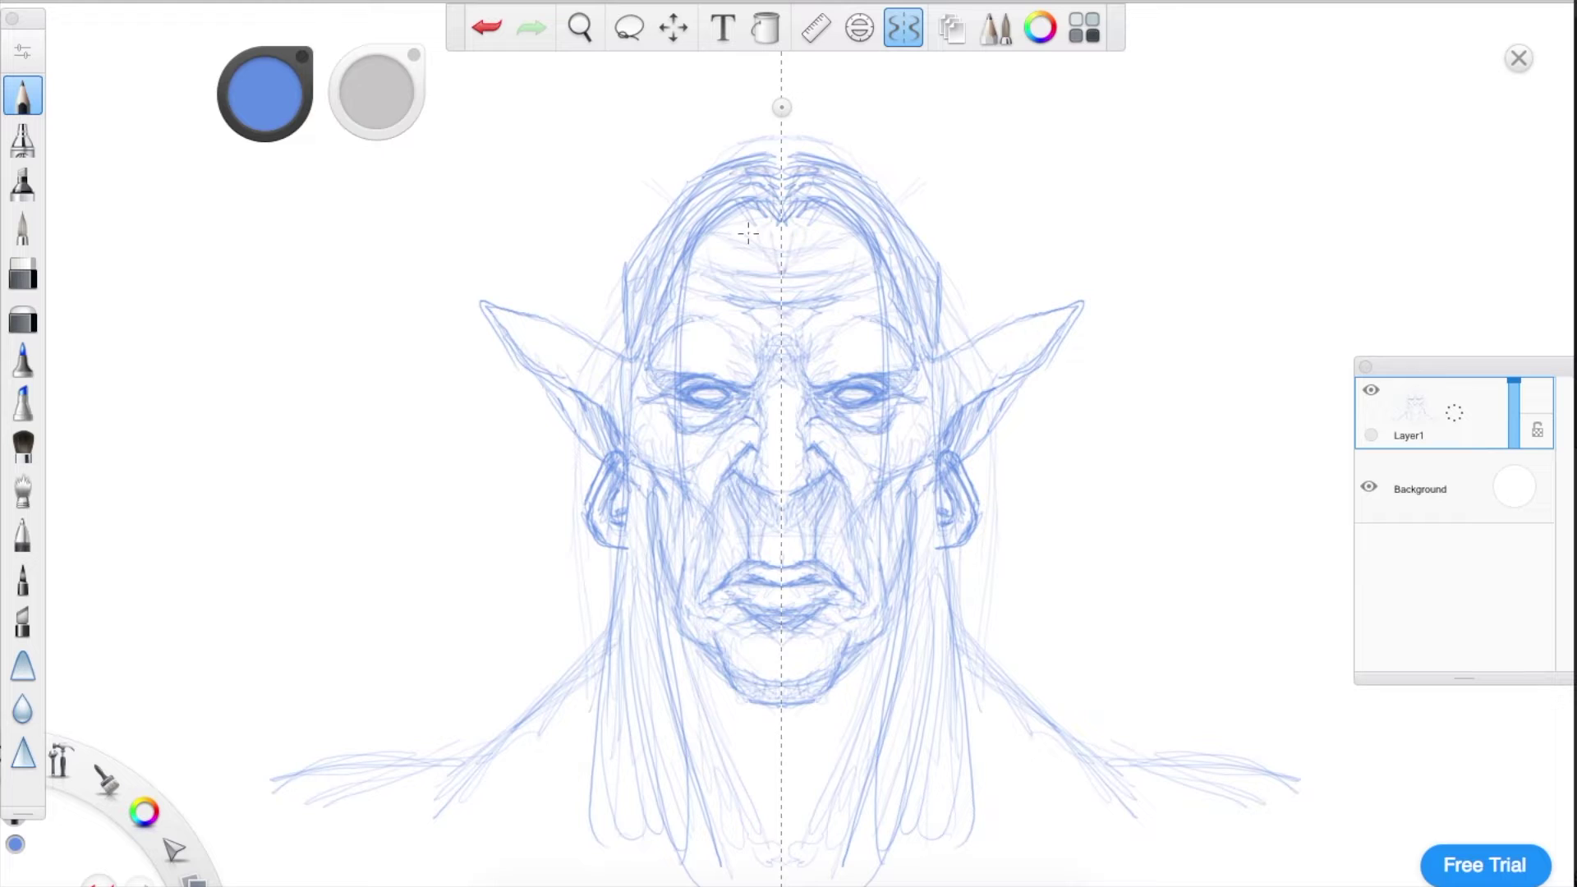
{"action": "mouse_move", "coordinate": [612, 731]}
{"action": "left_mouse_down"}
{"action": "mouse_move", "coordinate": [493, 718]}
{"action": "mouse_move", "coordinate": [538, 714]}
{"action": "mouse_move", "coordinate": [296, 768]}
{"action": "mouse_move", "coordinate": [630, 562]}
{"action": "mouse_move", "coordinate": [673, 788]}
{"action": "mouse_move", "coordinate": [714, 821]}
{"action": "mouse_move", "coordinate": [739, 657]}
{"action": "mouse_move", "coordinate": [800, 704]}
{"action": "mouse_move", "coordinate": [727, 706]}
{"action": "mouse_move", "coordinate": [694, 657]}
{"action": "mouse_move", "coordinate": [735, 669]}
{"action": "left_mouse_up"}
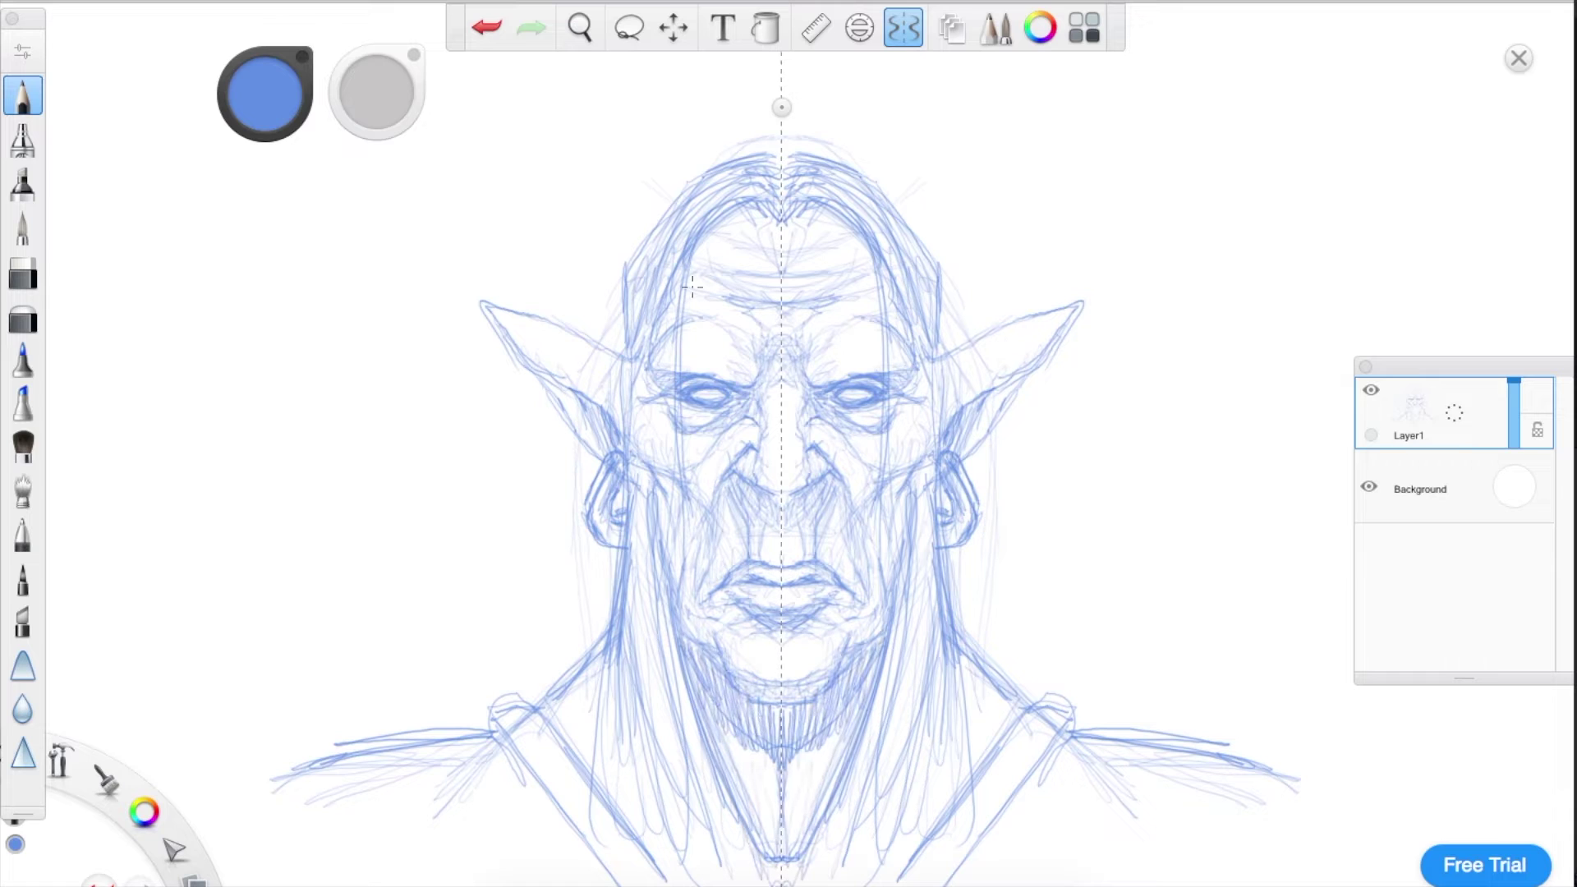
- Finish the pupils and lower Layer1's opacity until the blue sketch is only a faint guide
{"action": "key", "text": "e"}
{"action": "key", "text": "e"}
{"action": "left_click", "coordinate": [1450, 414]}
{"action": "left_click", "coordinate": [1440, 413]}
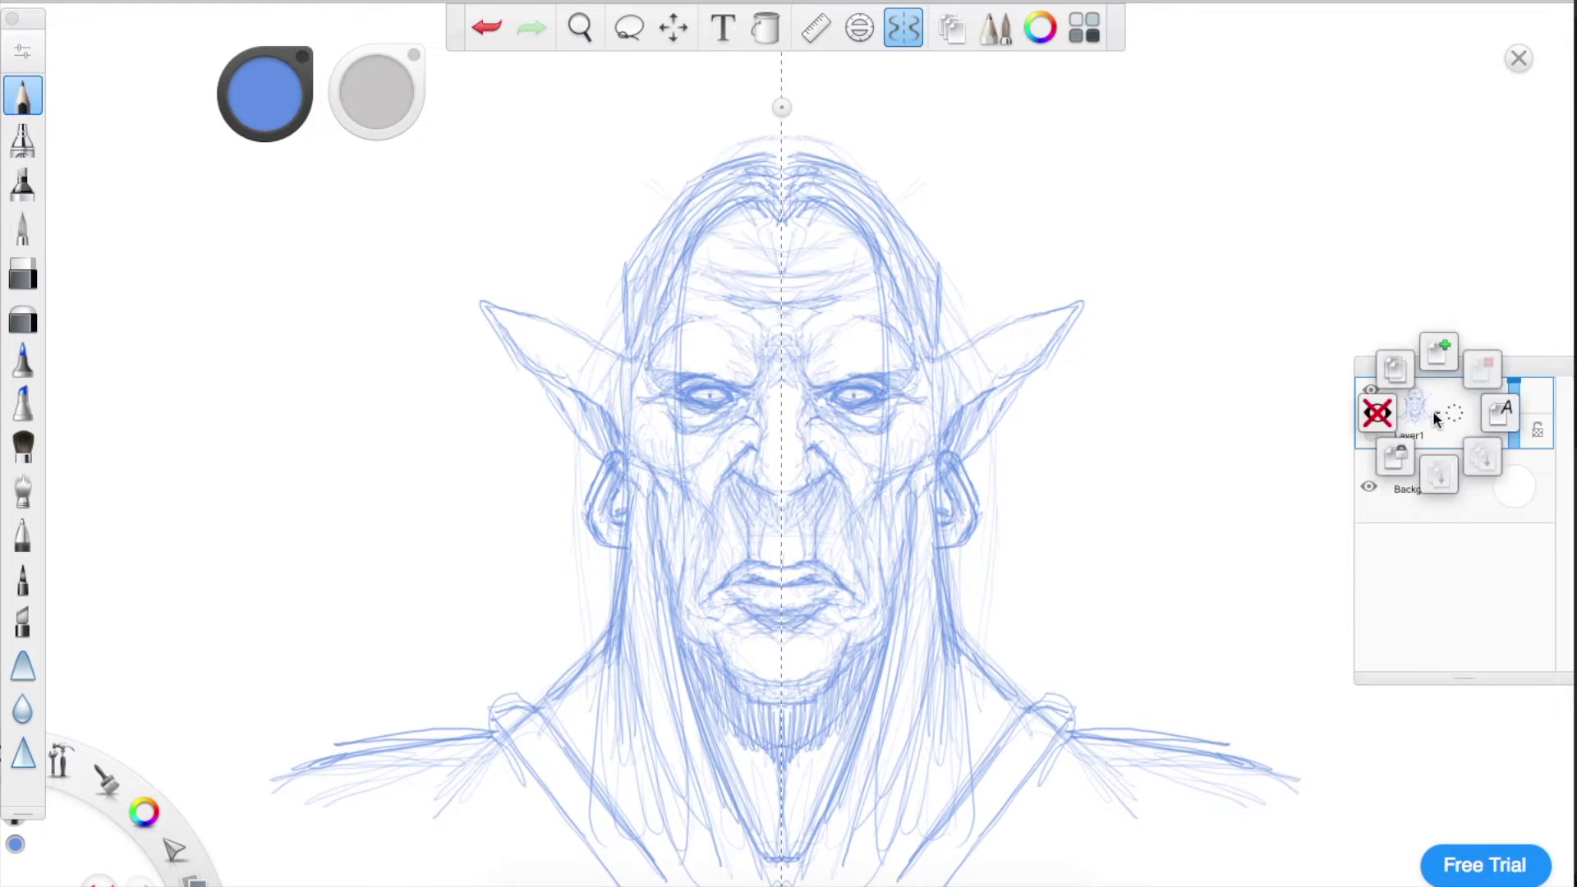
{"action": "left_click_drag", "start_coordinate": [1517, 404], "coordinate": [1515, 429]}
- Turn off symmetry, add a new layer above the sketch and choose dark navy as the drawing colour
{"action": "scroll", "coordinate": [789, 66], "scroll_direction": "up", "scroll_amount": 10}
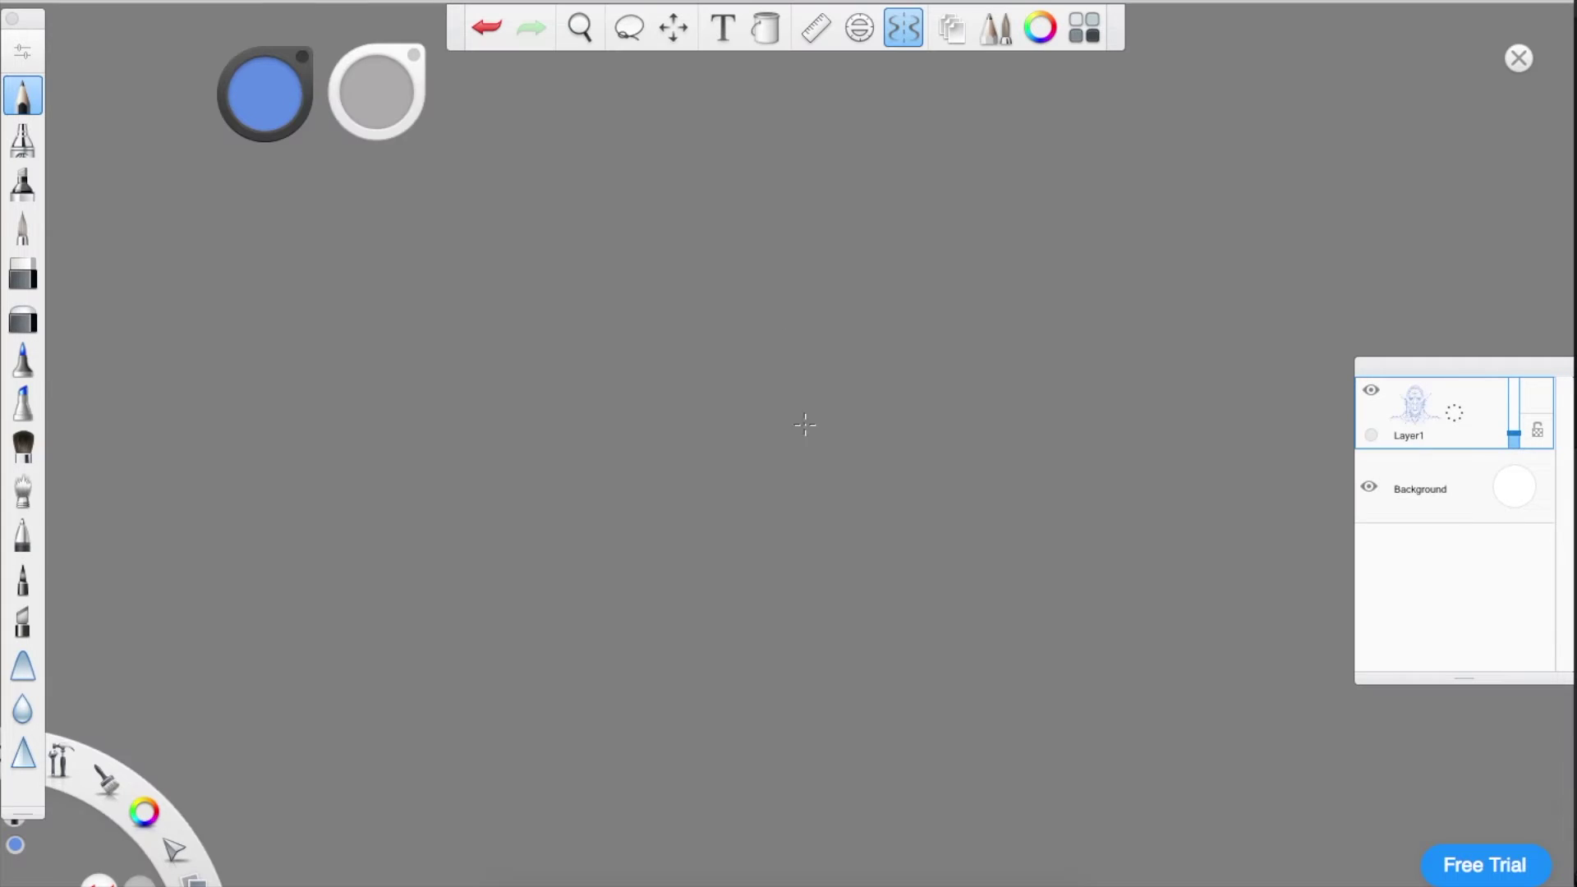
{"action": "scroll", "coordinate": [741, 533], "scroll_direction": "down", "scroll_amount": 10}
{"action": "key", "text": "space"}
{"action": "left_click_drag", "start_coordinate": [776, 539], "coordinate": [913, 322]}
{"action": "left_click_drag", "start_coordinate": [911, 279], "coordinate": [1229, 260]}
{"action": "left_click_drag", "start_coordinate": [982, 330], "coordinate": [1475, 70]}
{"action": "left_click_drag", "start_coordinate": [902, 257], "coordinate": [1042, 151]}
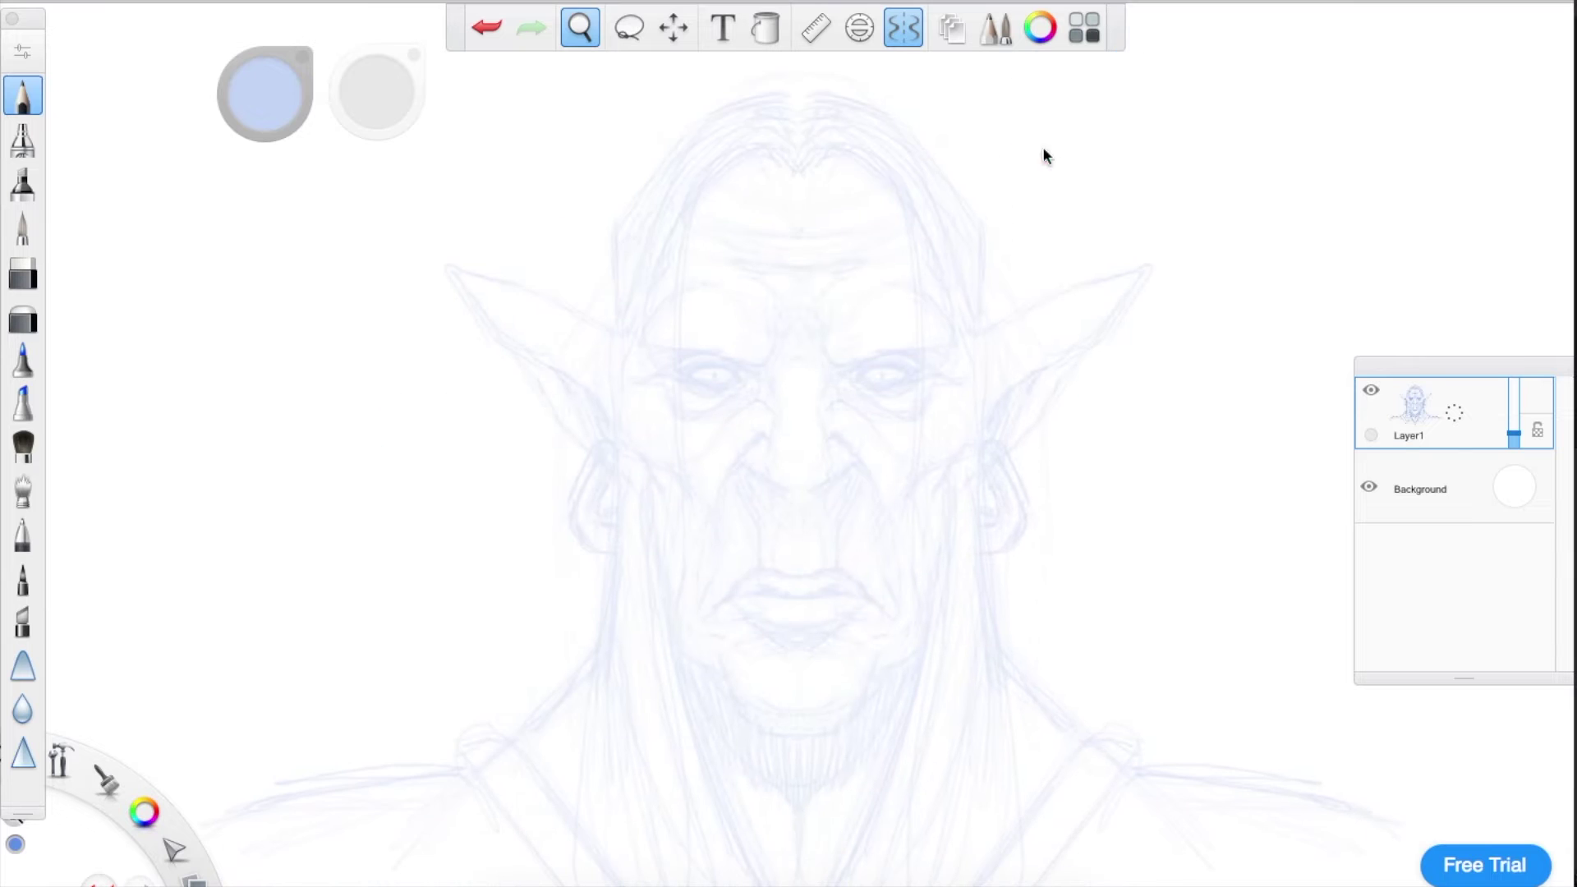
{"action": "left_click", "coordinate": [903, 28]}
{"action": "left_click_drag", "start_coordinate": [1438, 423], "coordinate": [1438, 362]}
{"action": "left_click", "coordinate": [271, 96]}
{"action": "left_click", "coordinate": [265, 120]}
- Draw clean dark lines for the eye on the right side of the face, including its lids, socket and brow ridge
{"action": "left_click_drag", "start_coordinate": [837, 377], "coordinate": [853, 375]}
{"action": "scroll", "coordinate": [786, 427], "scroll_direction": "up", "scroll_amount": 5}
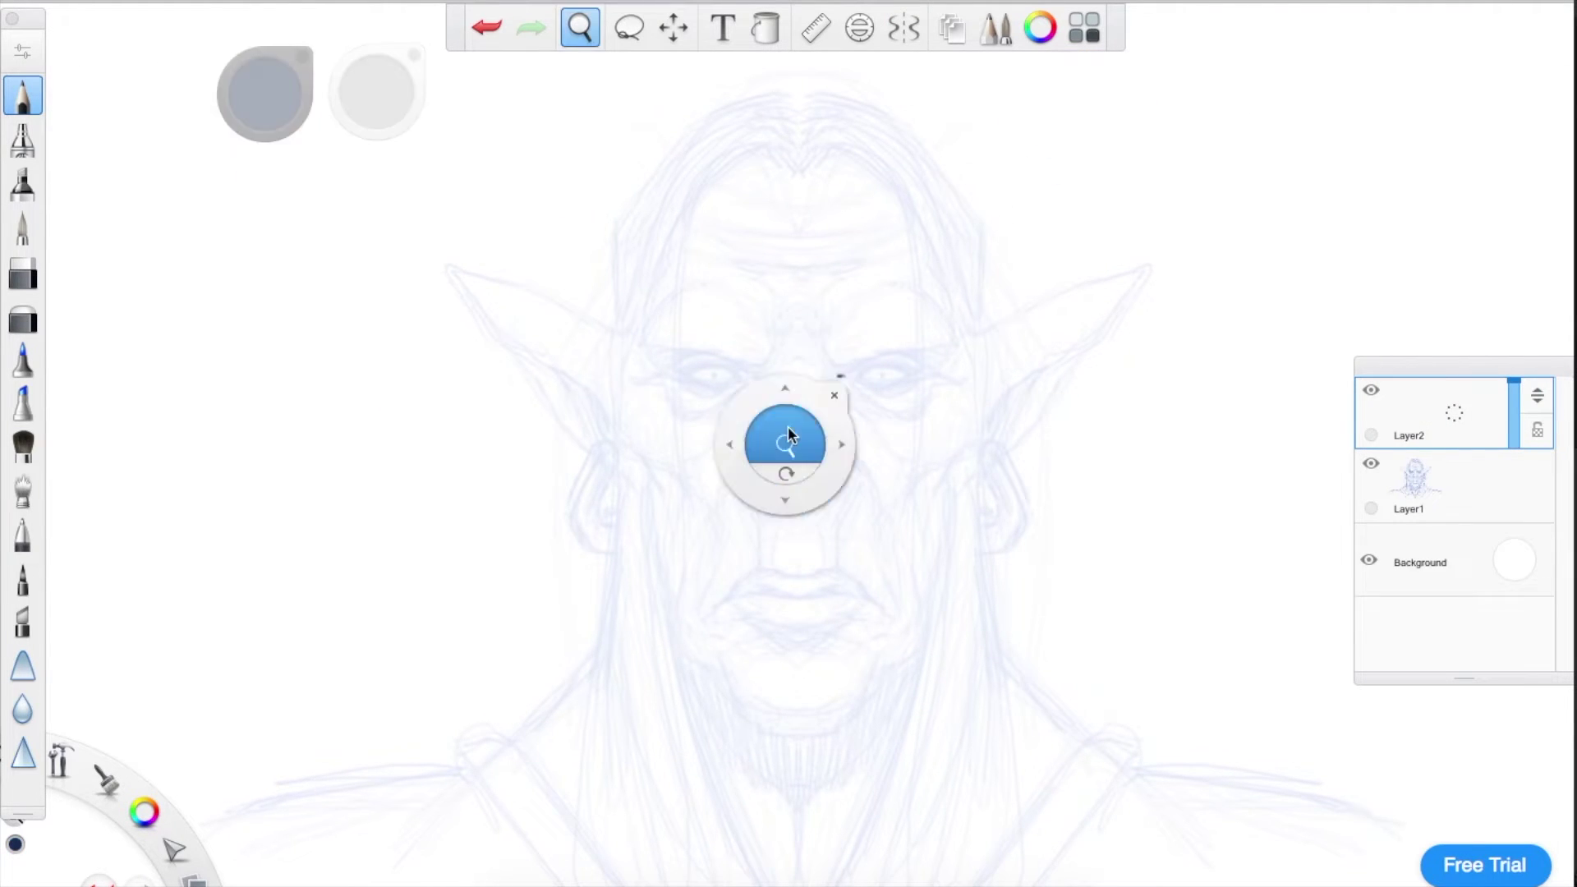
{"action": "mouse_move", "coordinate": [869, 269]}
{"action": "left_mouse_down"}
{"action": "mouse_move", "coordinate": [936, 297]}
{"action": "mouse_move", "coordinate": [1056, 256]}
{"action": "left_mouse_up"}
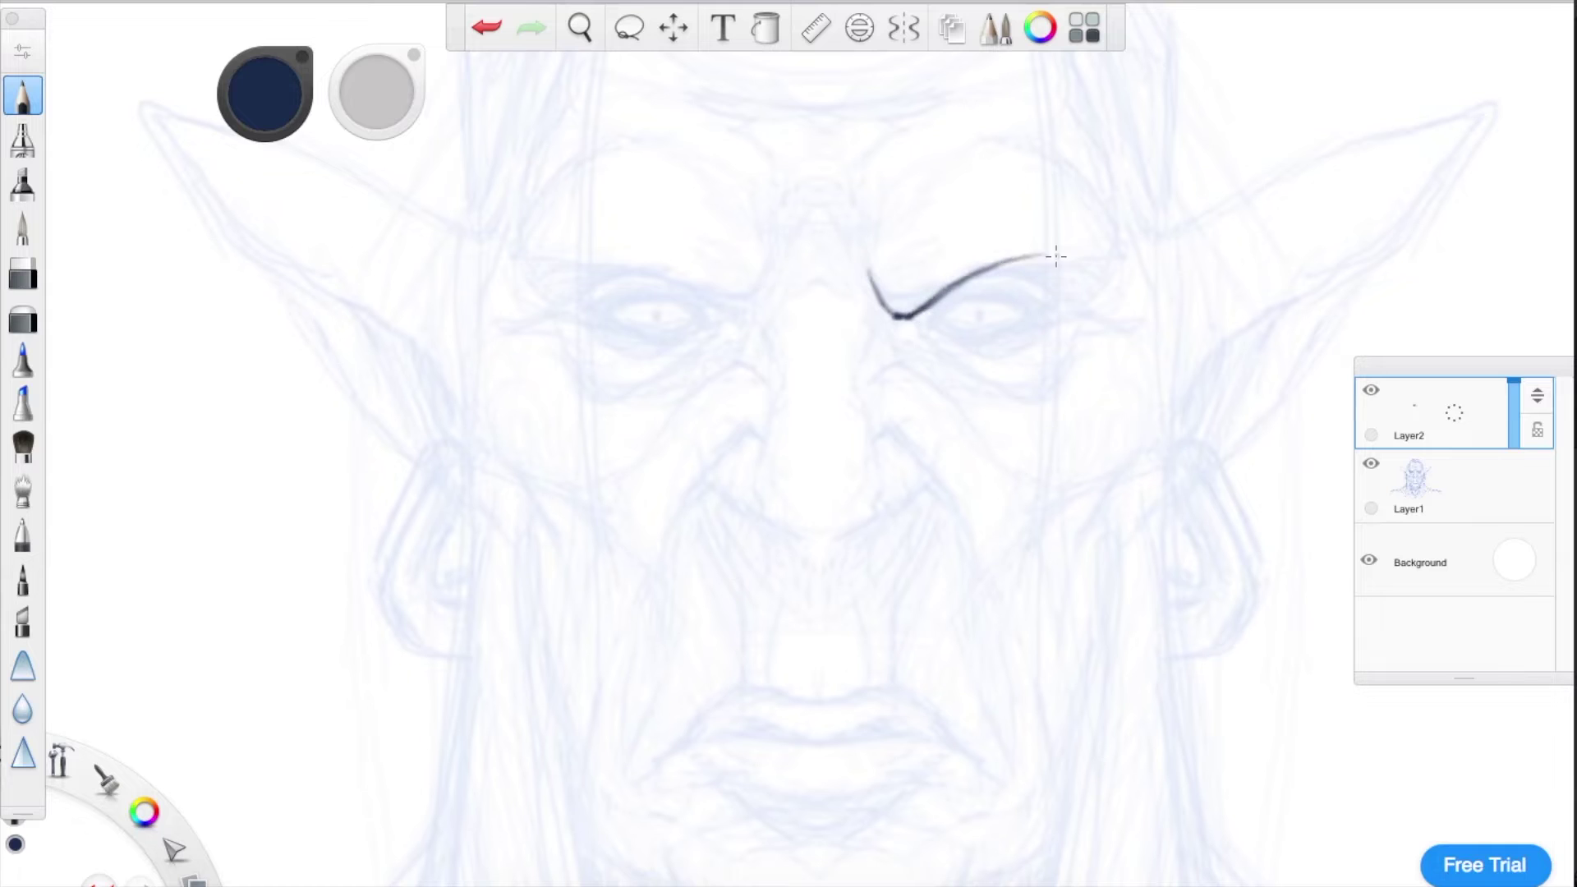
{"action": "mouse_move", "coordinate": [967, 277]}
{"action": "left_mouse_down"}
{"action": "mouse_move", "coordinate": [1090, 301]}
{"action": "mouse_move", "coordinate": [1147, 263]}
{"action": "left_mouse_up"}
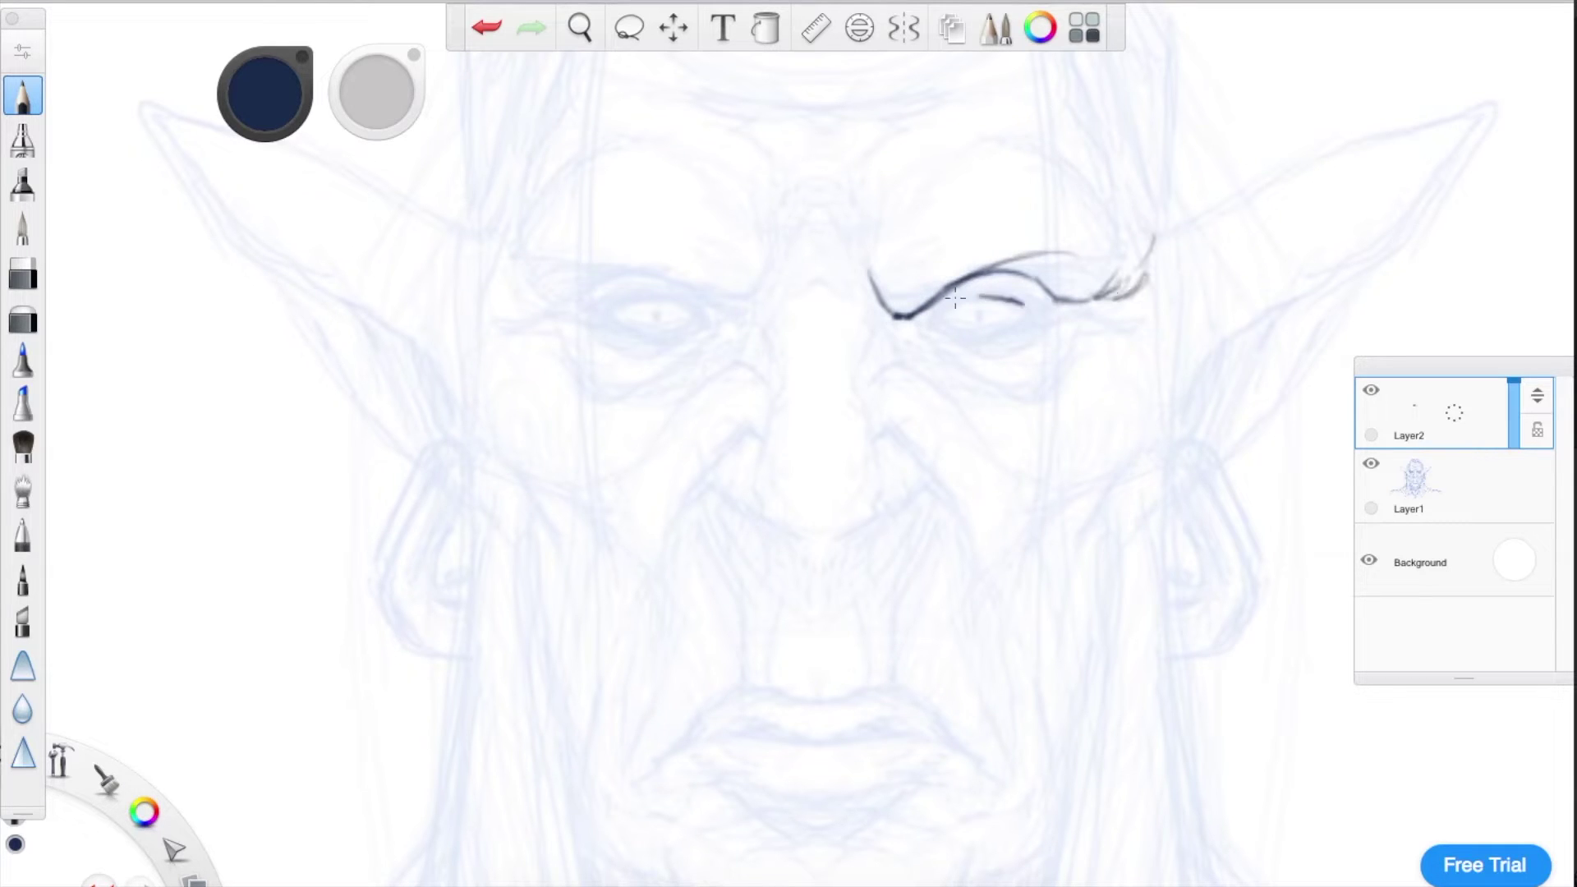
{"action": "mouse_move", "coordinate": [936, 320]}
{"action": "left_mouse_down"}
{"action": "mouse_move", "coordinate": [1010, 328]}
{"action": "mouse_move", "coordinate": [1121, 300]}
{"action": "left_mouse_up"}
{"action": "mouse_move", "coordinate": [941, 343]}
{"action": "left_mouse_down"}
{"action": "mouse_move", "coordinate": [1030, 351]}
{"action": "mouse_move", "coordinate": [940, 326]}
{"action": "left_mouse_up"}
{"action": "mouse_move", "coordinate": [1074, 339]}
{"action": "left_mouse_down"}
{"action": "mouse_move", "coordinate": [941, 378]}
{"action": "mouse_move", "coordinate": [850, 283]}
{"action": "mouse_move", "coordinate": [851, 255]}
{"action": "mouse_move", "coordinate": [931, 141]}
{"action": "left_mouse_up"}
{"action": "left_click_drag", "start_coordinate": [1085, 154], "coordinate": [1146, 247]}
{"action": "left_click_drag", "start_coordinate": [1018, 400], "coordinate": [1055, 406]}
- Draw the cheekbone contour on the right side, then outline the nose tip and nostrils with symmetry on
{"action": "mouse_move", "coordinate": [1166, 333]}
{"action": "left_mouse_down"}
{"action": "mouse_move", "coordinate": [1148, 470]}
{"action": "mouse_move", "coordinate": [1076, 542]}
{"action": "mouse_move", "coordinate": [1039, 629]}
{"action": "left_mouse_up"}
{"action": "mouse_move", "coordinate": [1175, 423]}
{"action": "left_mouse_down"}
{"action": "mouse_move", "coordinate": [1137, 483]}
{"action": "mouse_move", "coordinate": [1018, 575]}
{"action": "left_mouse_up"}
{"action": "mouse_move", "coordinate": [908, 437]}
{"action": "left_mouse_down"}
{"action": "mouse_move", "coordinate": [932, 492]}
{"action": "mouse_move", "coordinate": [817, 541]}
{"action": "left_mouse_up"}
{"action": "key", "text": "x"}
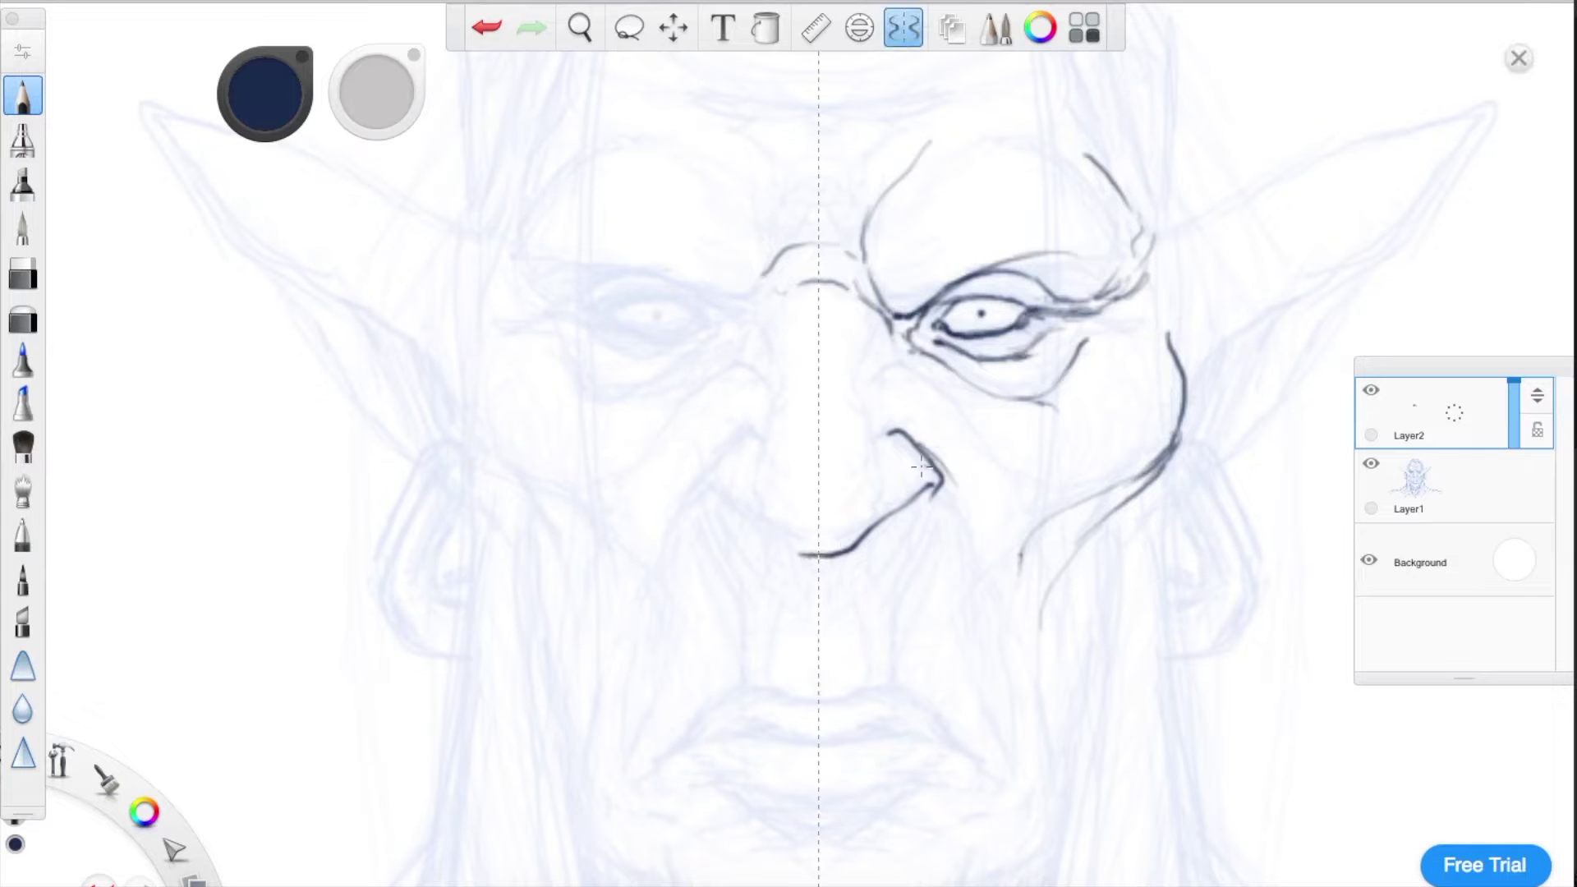
{"action": "mouse_move", "coordinate": [892, 436]}
{"action": "left_mouse_down"}
{"action": "mouse_move", "coordinate": [938, 491]}
{"action": "mouse_move", "coordinate": [847, 558]}
{"action": "mouse_move", "coordinate": [887, 519]}
{"action": "mouse_move", "coordinate": [967, 504]}
{"action": "left_mouse_up"}
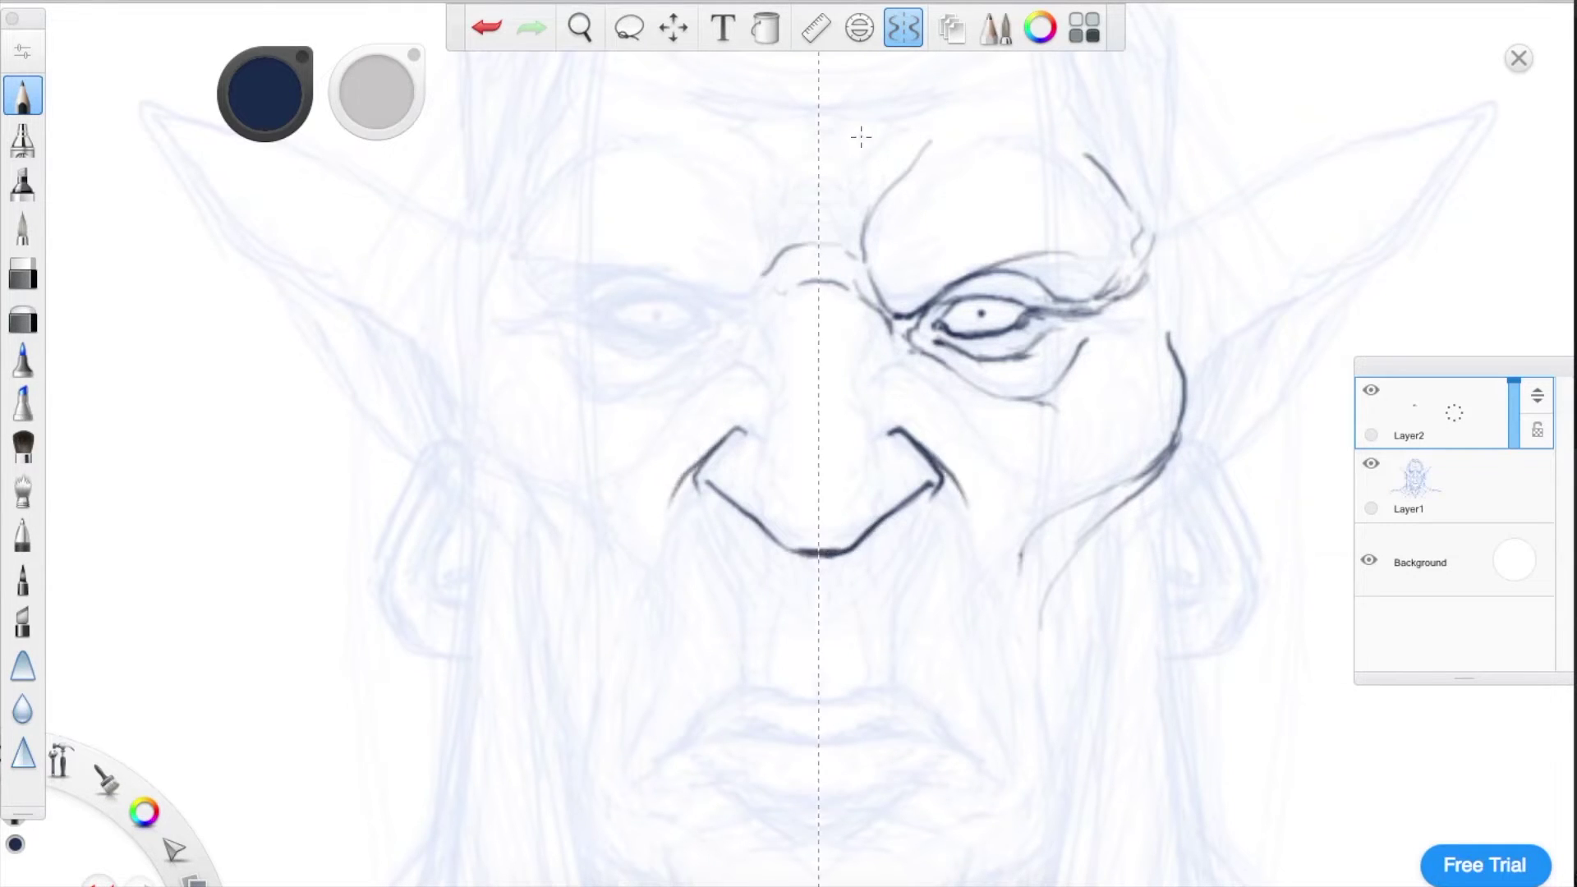
- Trace over the eye, brow and nose bridge with symmetry to create the matching eye on the other side
{"action": "mouse_move", "coordinate": [936, 320]}
{"action": "left_mouse_down"}
{"action": "mouse_move", "coordinate": [971, 300]}
{"action": "mouse_move", "coordinate": [1031, 316]}
{"action": "mouse_move", "coordinate": [986, 296]}
{"action": "mouse_move", "coordinate": [1072, 305]}
{"action": "mouse_move", "coordinate": [1115, 286]}
{"action": "left_mouse_up"}
{"action": "left_click_drag", "start_coordinate": [1053, 312], "coordinate": [1127, 290]}
{"action": "mouse_move", "coordinate": [1009, 330]}
{"action": "left_mouse_down"}
{"action": "mouse_move", "coordinate": [997, 365]}
{"action": "mouse_move", "coordinate": [936, 359]}
{"action": "mouse_move", "coordinate": [1054, 402]}
{"action": "left_mouse_up"}
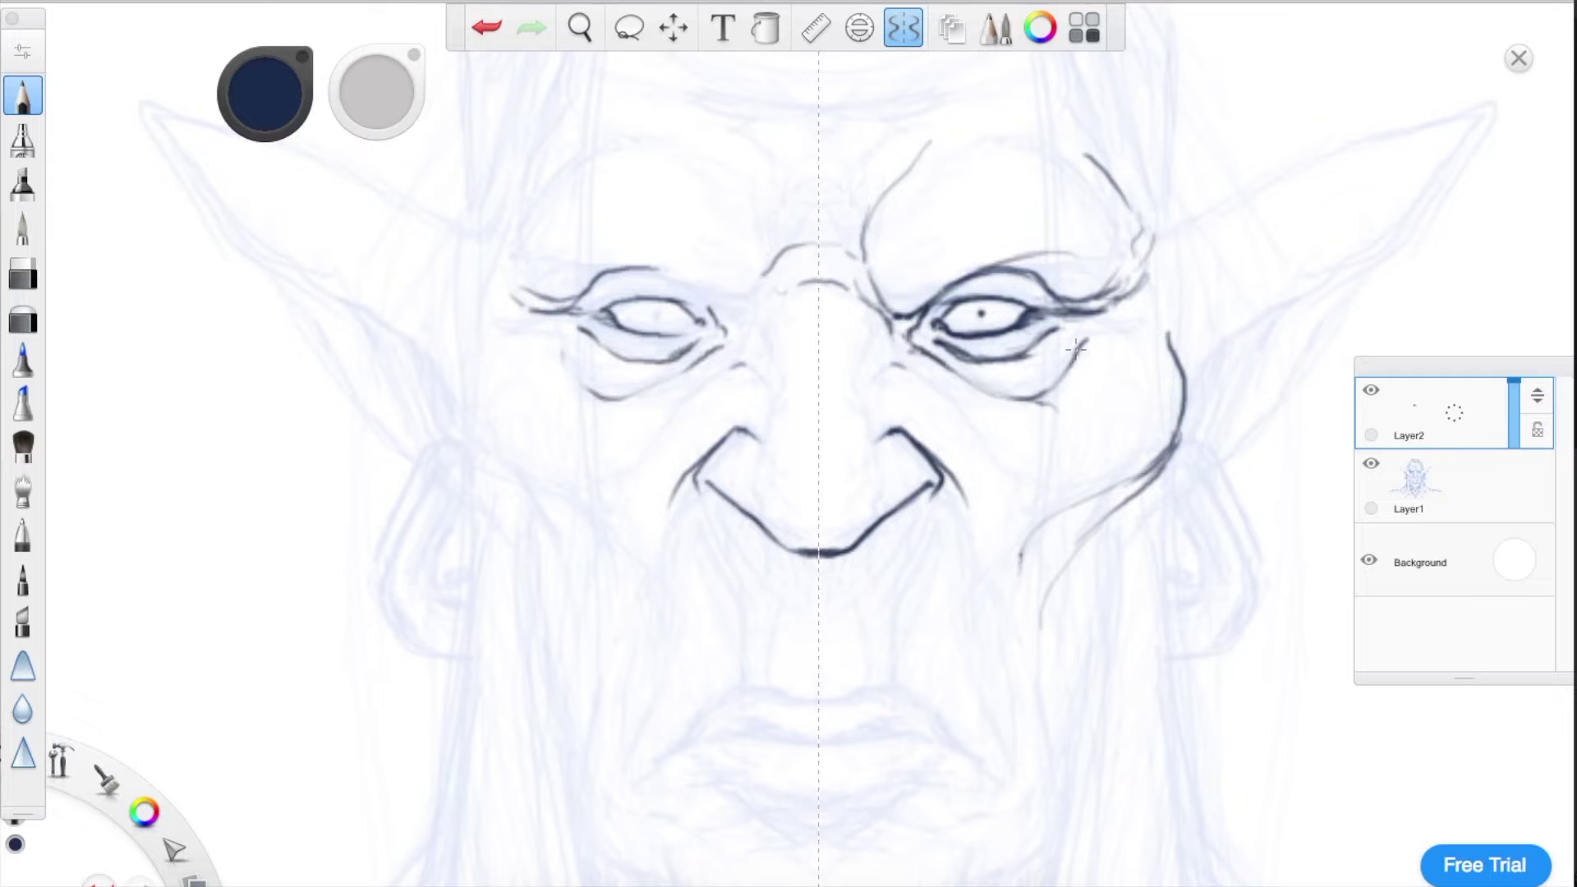
{"action": "mouse_move", "coordinate": [959, 282]}
{"action": "left_mouse_down"}
{"action": "mouse_move", "coordinate": [928, 297]}
{"action": "mouse_move", "coordinate": [861, 238]}
{"action": "mouse_move", "coordinate": [908, 168]}
{"action": "left_mouse_up"}
{"action": "mouse_move", "coordinate": [864, 268]}
{"action": "left_mouse_down"}
{"action": "mouse_move", "coordinate": [878, 369]}
{"action": "mouse_move", "coordinate": [869, 520]}
{"action": "left_mouse_up"}
- Clean up the nose bridge with the eraser and draw the nasolabial folds, cheekbones and sides of the jaw
{"action": "key", "text": "e"}
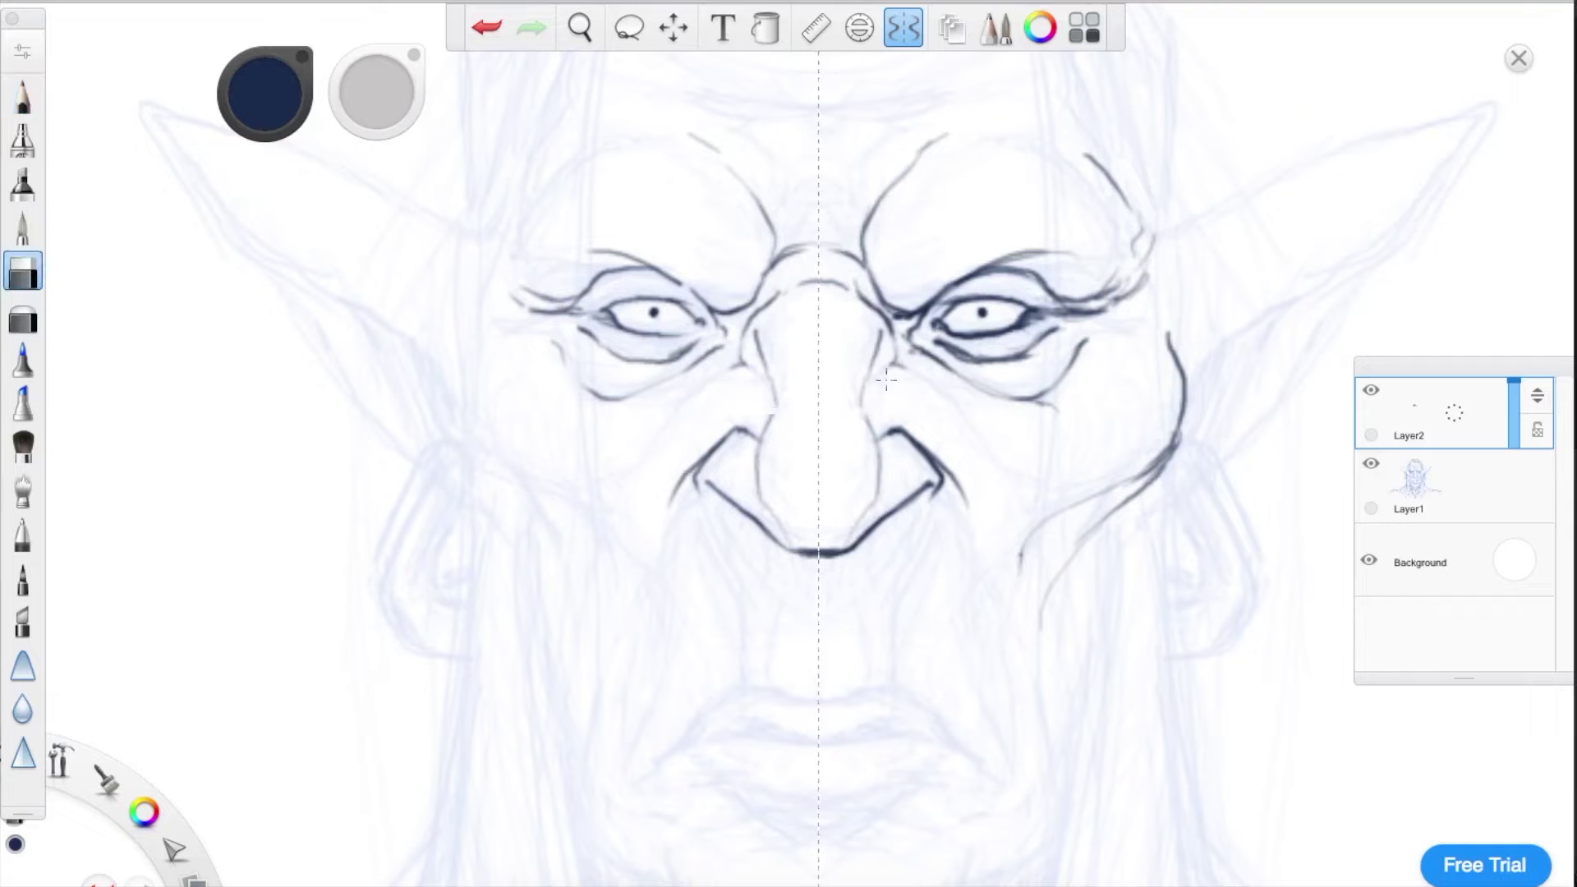
{"action": "key", "text": "e"}
{"action": "mouse_move", "coordinate": [858, 379]}
{"action": "left_mouse_down"}
{"action": "mouse_move", "coordinate": [973, 431]}
{"action": "mouse_move", "coordinate": [1013, 580]}
{"action": "left_mouse_up"}
{"action": "left_click_drag", "start_coordinate": [948, 483], "coordinate": [1025, 780]}
{"action": "left_click_drag", "start_coordinate": [1157, 478], "coordinate": [1082, 768]}
{"action": "mouse_move", "coordinate": [469, 331]}
{"action": "left_mouse_down"}
{"action": "mouse_move", "coordinate": [453, 378]}
{"action": "mouse_move", "coordinate": [617, 580]}
{"action": "left_mouse_up"}
{"action": "left_click_drag", "start_coordinate": [475, 457], "coordinate": [573, 579]}
- Outline the temples and both large pointed ears, including their inner folds
{"action": "left_click_drag", "start_coordinate": [490, 292], "coordinate": [469, 337]}
{"action": "left_click_drag", "start_coordinate": [470, 333], "coordinate": [468, 264]}
{"action": "left_click_drag", "start_coordinate": [468, 177], "coordinate": [442, 234]}
{"action": "left_click_drag", "start_coordinate": [1185, 400], "coordinate": [1197, 303]}
{"action": "mouse_move", "coordinate": [1200, 358]}
{"action": "left_mouse_down"}
{"action": "mouse_move", "coordinate": [1222, 308]}
{"action": "mouse_move", "coordinate": [1465, 155]}
{"action": "left_mouse_up"}
{"action": "scroll", "coordinate": [1396, 193], "scroll_direction": "down", "scroll_amount": 3}
{"action": "scroll", "coordinate": [1446, 160], "scroll_direction": "down", "scroll_amount": 1}
{"action": "mouse_move", "coordinate": [1261, 207]}
{"action": "left_mouse_down"}
{"action": "mouse_move", "coordinate": [1451, 141]}
{"action": "mouse_move", "coordinate": [1265, 365]}
{"action": "left_mouse_up"}
{"action": "left_click_drag", "start_coordinate": [681, 227], "coordinate": [757, 302]}
- Draw the clean lines of the neck, chin, frowning lips and the groove between nose and mouth
{"action": "mouse_move", "coordinate": [776, 389]}
{"action": "left_mouse_down"}
{"action": "mouse_move", "coordinate": [749, 532]}
{"action": "mouse_move", "coordinate": [741, 746]}
{"action": "left_mouse_up"}
{"action": "mouse_move", "coordinate": [818, 541]}
{"action": "left_mouse_down"}
{"action": "mouse_move", "coordinate": [890, 798]}
{"action": "mouse_move", "coordinate": [867, 622]}
{"action": "mouse_move", "coordinate": [928, 694]}
{"action": "mouse_move", "coordinate": [1012, 721]}
{"action": "left_mouse_up"}
{"action": "mouse_move", "coordinate": [883, 601]}
{"action": "left_mouse_down"}
{"action": "mouse_move", "coordinate": [888, 556]}
{"action": "mouse_move", "coordinate": [963, 532]}
{"action": "mouse_move", "coordinate": [1027, 538]}
{"action": "mouse_move", "coordinate": [1028, 517]}
{"action": "left_mouse_up"}
{"action": "left_click_drag", "start_coordinate": [927, 563], "coordinate": [982, 572]}
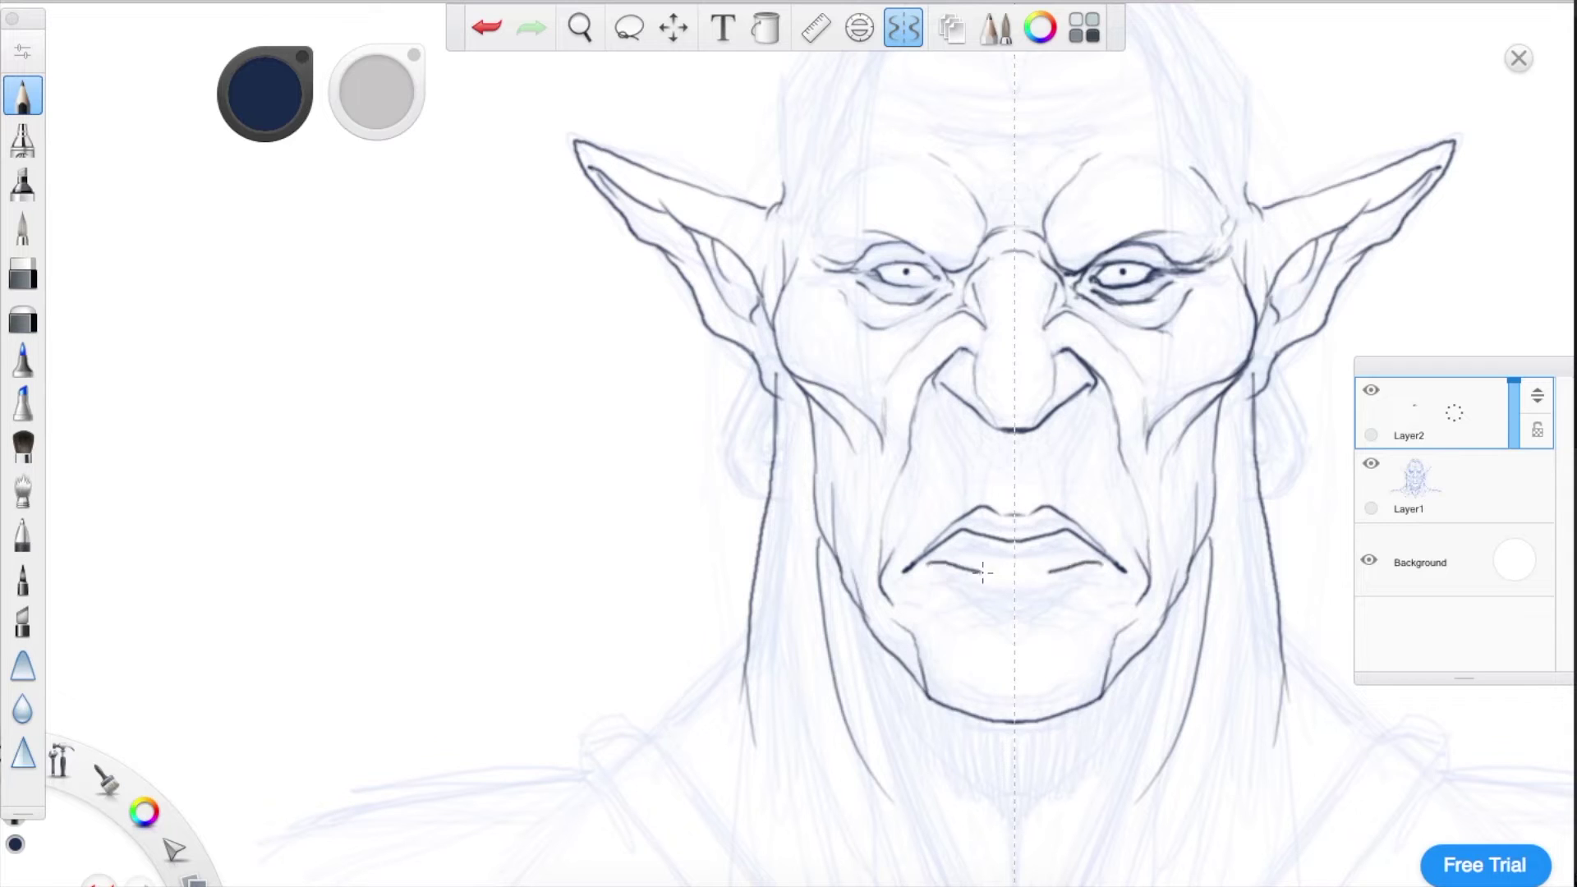
{"action": "left_click_drag", "start_coordinate": [990, 427], "coordinate": [988, 493]}
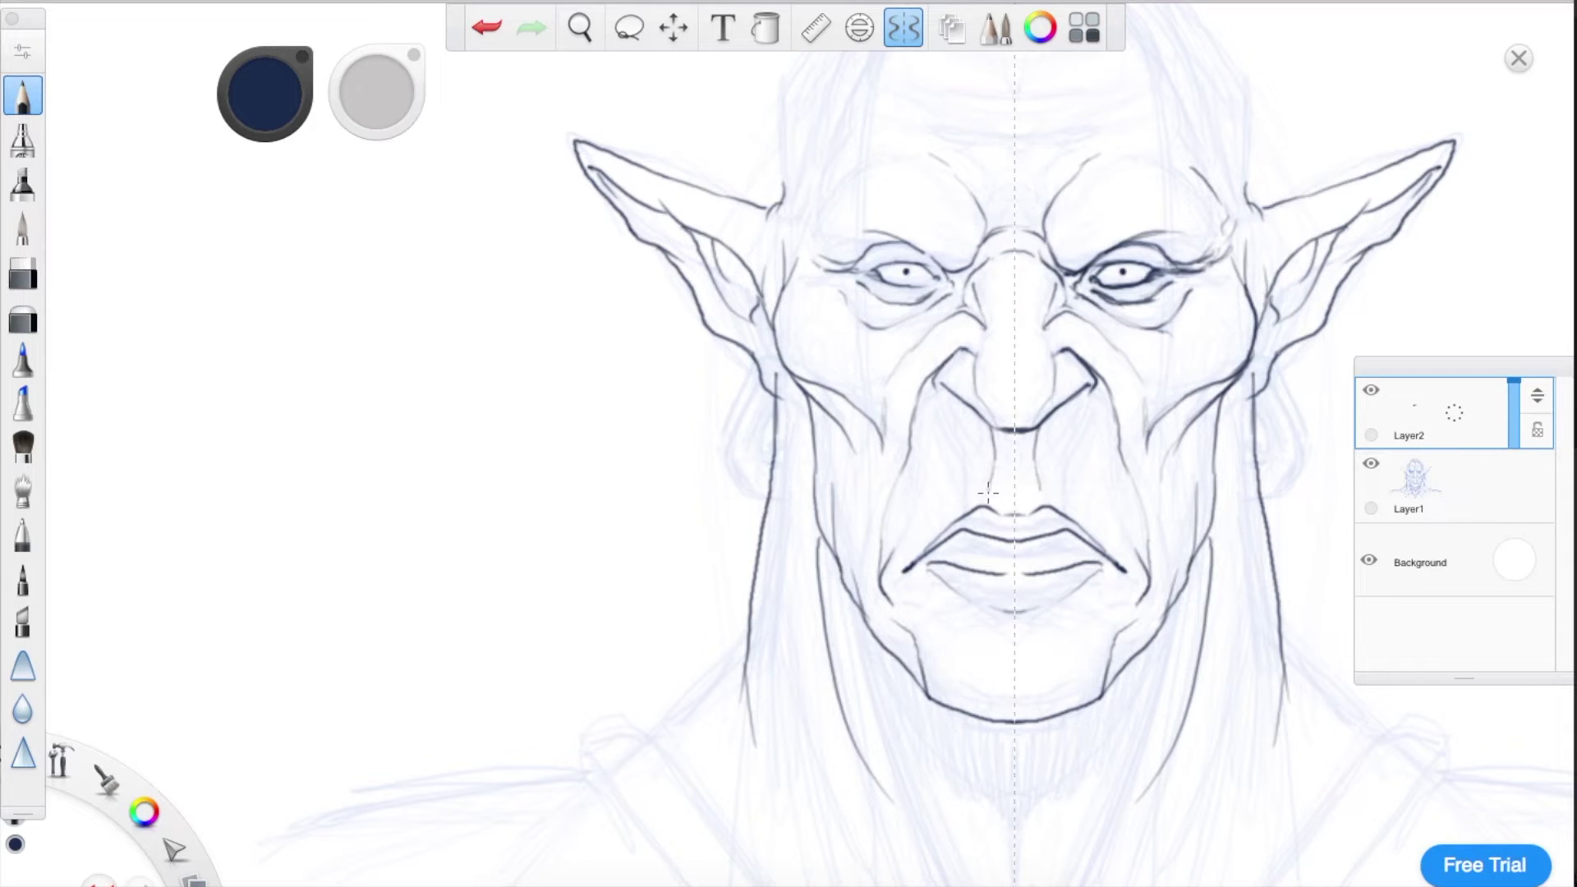
{"action": "mouse_move", "coordinate": [923, 563]}
{"action": "left_mouse_down"}
{"action": "mouse_move", "coordinate": [1012, 561]}
{"action": "mouse_move", "coordinate": [1012, 520]}
{"action": "left_mouse_up"}
- Draw the parted hairline, outer hair contour, forehead lines and a topknot on the head
{"action": "left_click", "coordinate": [764, 302]}
{"action": "key", "text": "space"}
{"action": "left_click_drag", "start_coordinate": [933, 626], "coordinate": [713, 499]}
{"action": "left_click_drag", "start_coordinate": [675, 460], "coordinate": [611, 460]}
{"action": "left_click_drag", "start_coordinate": [762, 526], "coordinate": [813, 675]}
{"action": "mouse_move", "coordinate": [656, 361]}
{"action": "left_mouse_down"}
{"action": "mouse_move", "coordinate": [778, 216]}
{"action": "mouse_move", "coordinate": [702, 258]}
{"action": "mouse_move", "coordinate": [663, 343]}
{"action": "left_mouse_up"}
{"action": "mouse_move", "coordinate": [800, 223]}
{"action": "left_mouse_down"}
{"action": "mouse_move", "coordinate": [753, 170]}
{"action": "mouse_move", "coordinate": [652, 360]}
{"action": "left_mouse_up"}
{"action": "mouse_move", "coordinate": [760, 170]}
{"action": "left_mouse_down"}
{"action": "mouse_move", "coordinate": [780, 138]}
{"action": "mouse_move", "coordinate": [749, 156]}
{"action": "left_mouse_up"}
- Draw the shoulder contours, collarbones and neckline below the head
{"action": "mouse_move", "coordinate": [634, 623]}
{"action": "left_mouse_down"}
{"action": "mouse_move", "coordinate": [466, 727]}
{"action": "mouse_move", "coordinate": [328, 776]}
{"action": "left_mouse_up"}
{"action": "left_click_drag", "start_coordinate": [475, 779], "coordinate": [593, 875]}
{"action": "left_click_drag", "start_coordinate": [884, 811], "coordinate": [996, 793]}
{"action": "left_click_drag", "start_coordinate": [1031, 785], "coordinate": [1103, 786]}
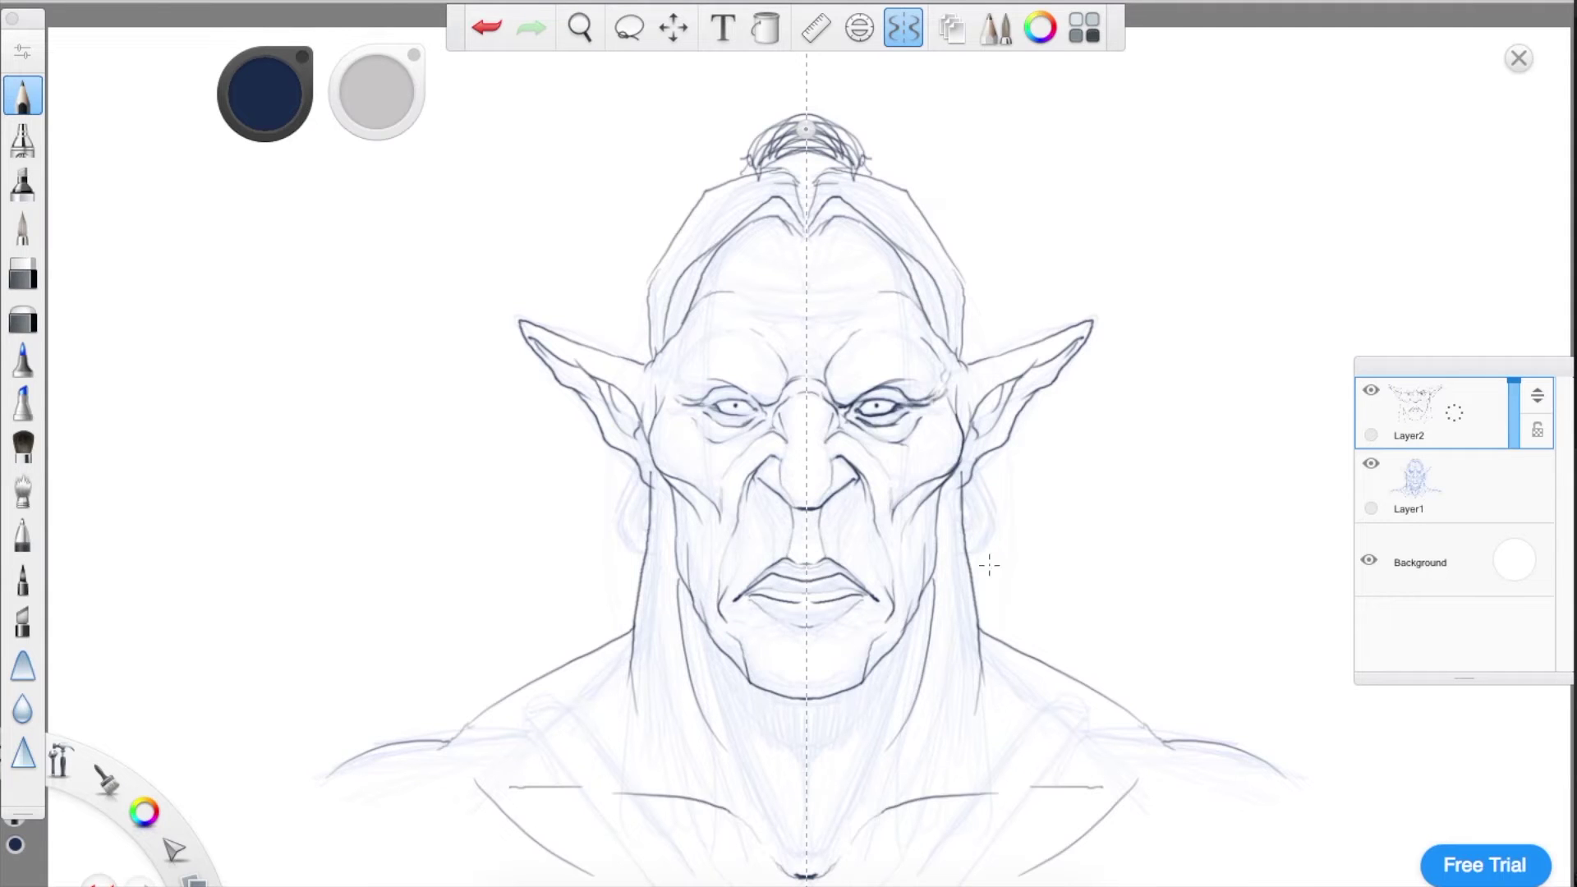
- Hide the rough sketch on Layer1 and make Layer2 active for a lasso selection
{"action": "left_click", "coordinate": [1444, 503]}
{"action": "left_click", "coordinate": [1390, 501]}
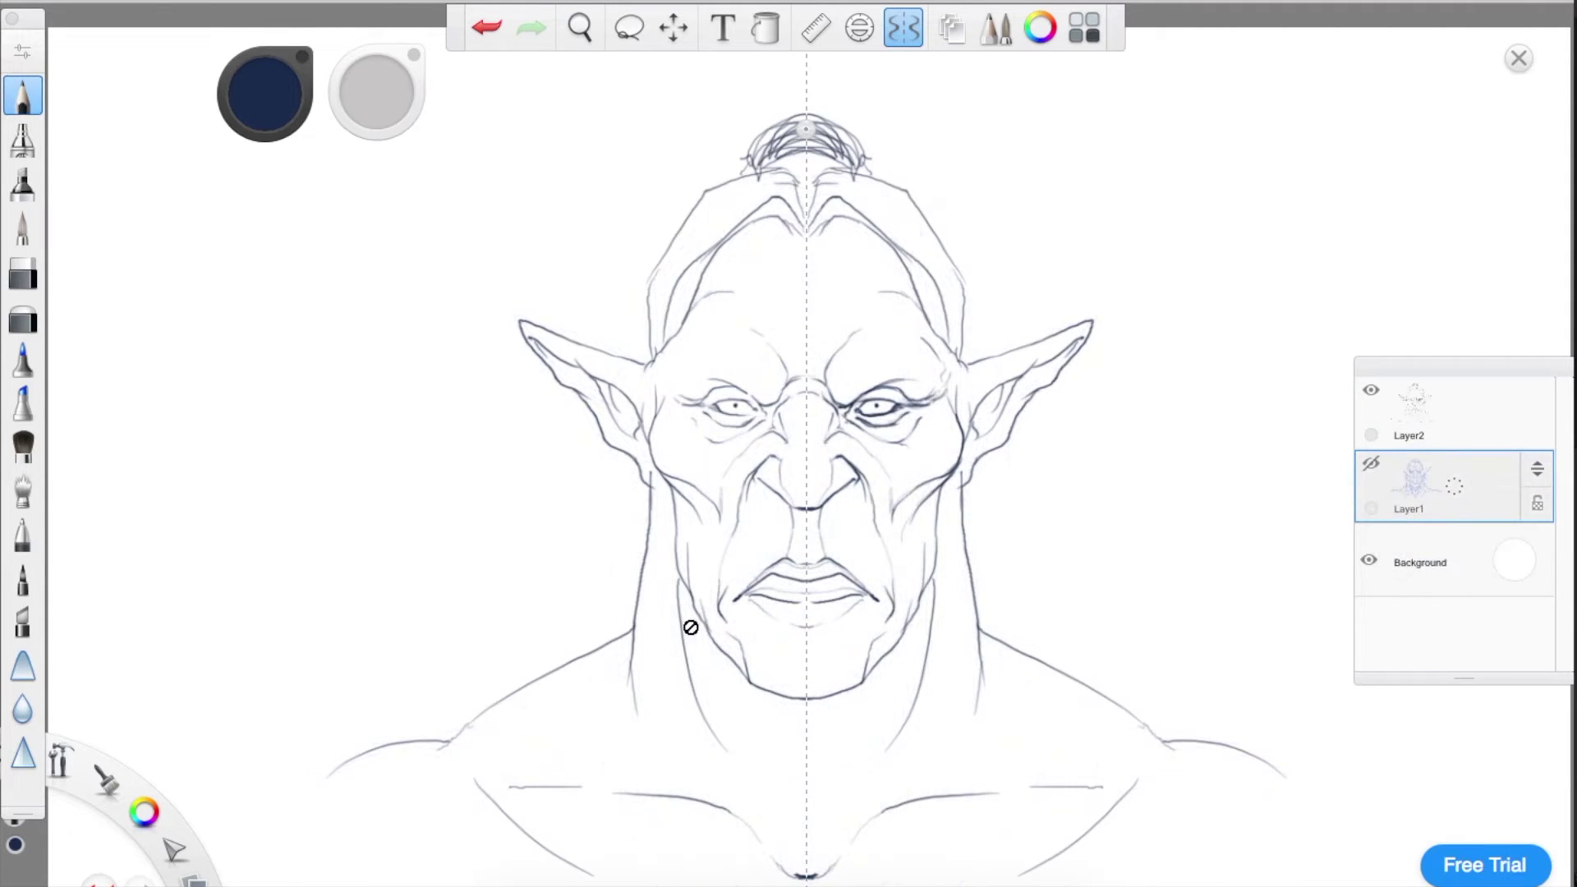
{"action": "left_click", "coordinate": [861, 34]}
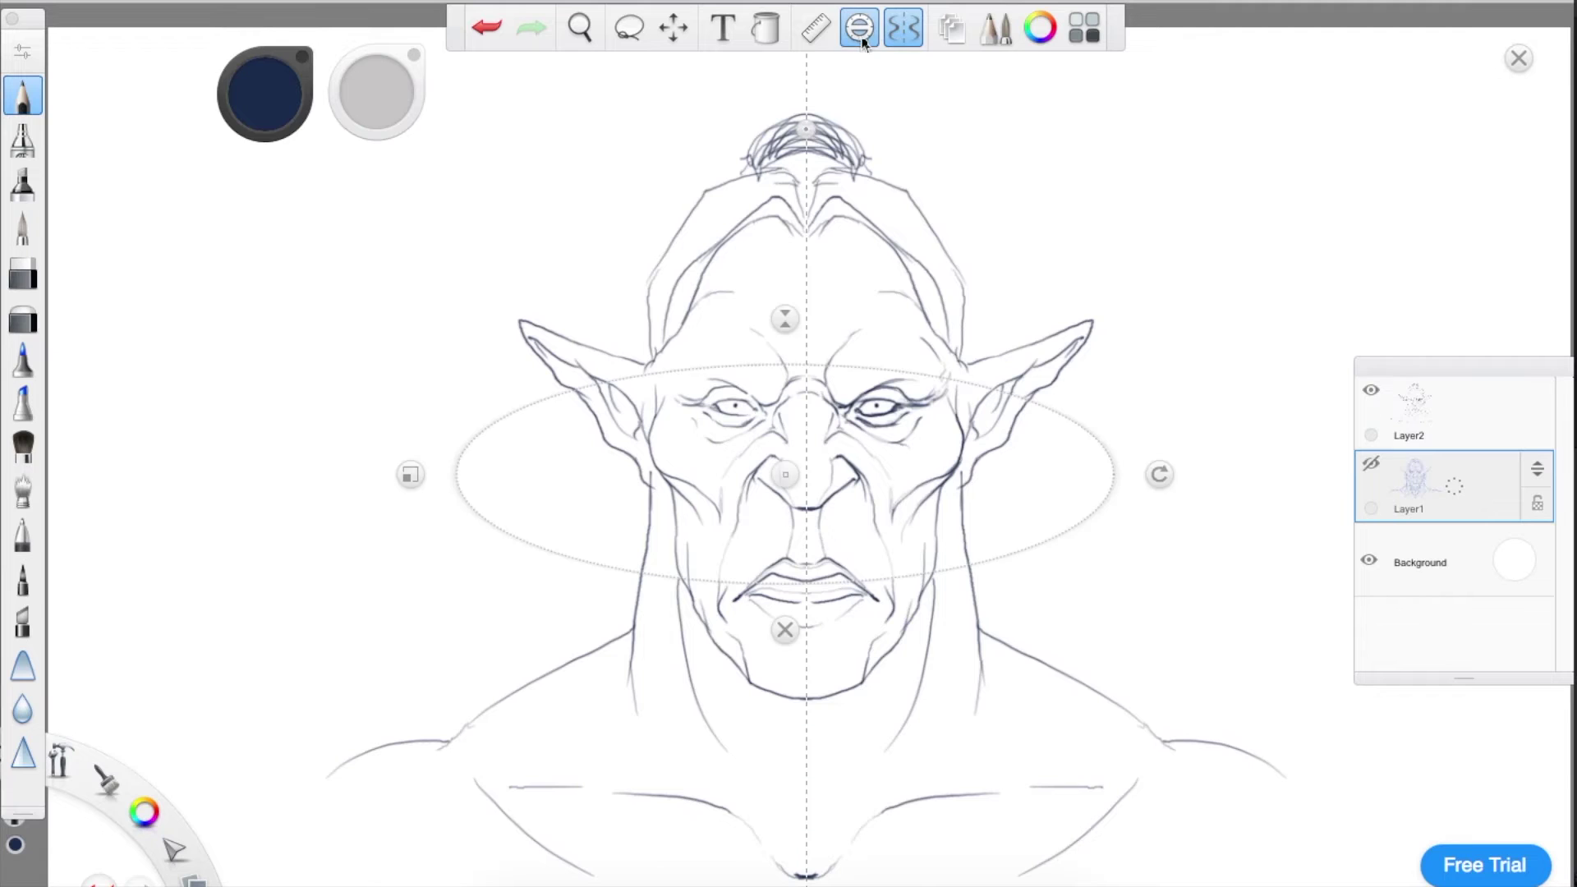
{"action": "left_click", "coordinate": [630, 30]}
{"action": "left_click", "coordinate": [631, 30]}
{"action": "left_click", "coordinate": [1464, 431]}
- Lasso the line-drawn bust, scale it down and move it to the upper-left area of the canvas
{"action": "mouse_move", "coordinate": [990, 119]}
{"action": "left_mouse_down"}
{"action": "mouse_move", "coordinate": [649, 123]}
{"action": "mouse_move", "coordinate": [427, 574]}
{"action": "mouse_move", "coordinate": [1326, 707]}
{"action": "mouse_move", "coordinate": [1225, 597]}
{"action": "left_mouse_up"}
{"action": "key", "text": "space"}
{"action": "key", "text": "v"}
{"action": "mouse_move", "coordinate": [918, 407]}
{"action": "left_mouse_down"}
{"action": "mouse_move", "coordinate": [851, 456]}
{"action": "mouse_move", "coordinate": [887, 482]}
{"action": "mouse_move", "coordinate": [772, 528]}
{"action": "left_mouse_up"}
{"action": "key", "text": "super+0"}
{"action": "left_click_drag", "start_coordinate": [827, 532], "coordinate": [310, 336]}
- Show the rough sketch on Layer1 again and make Layer2 active for drawing with mirror symmetry around the vertical centre line
{"action": "left_click", "coordinate": [903, 31]}
{"action": "left_click", "coordinate": [1386, 476]}
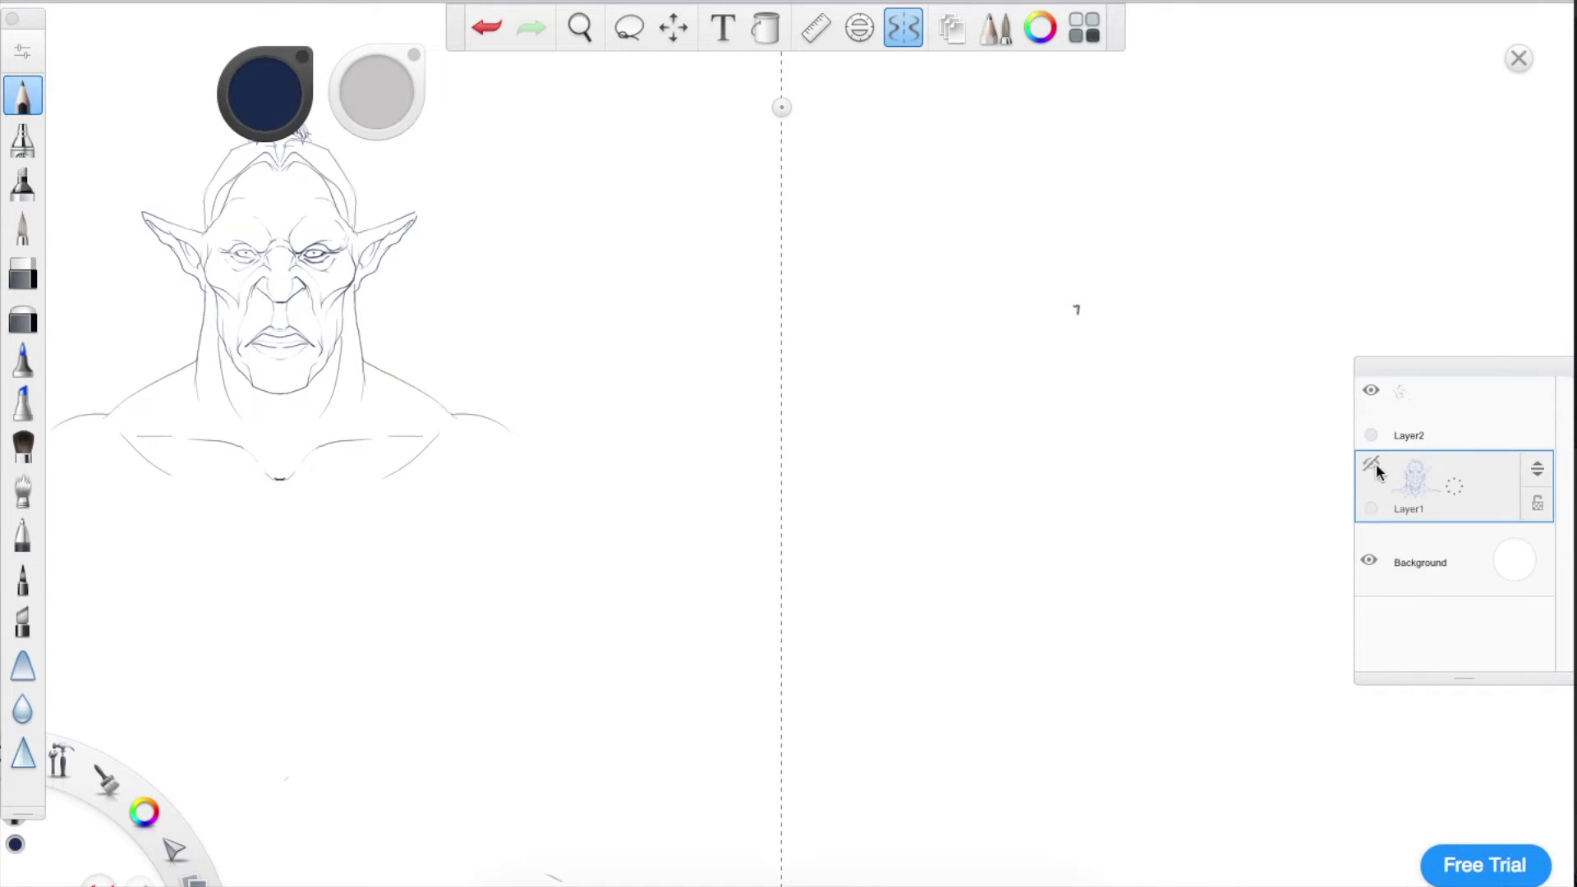
{"action": "left_click", "coordinate": [1370, 463]}
{"action": "left_click", "coordinate": [1401, 440]}
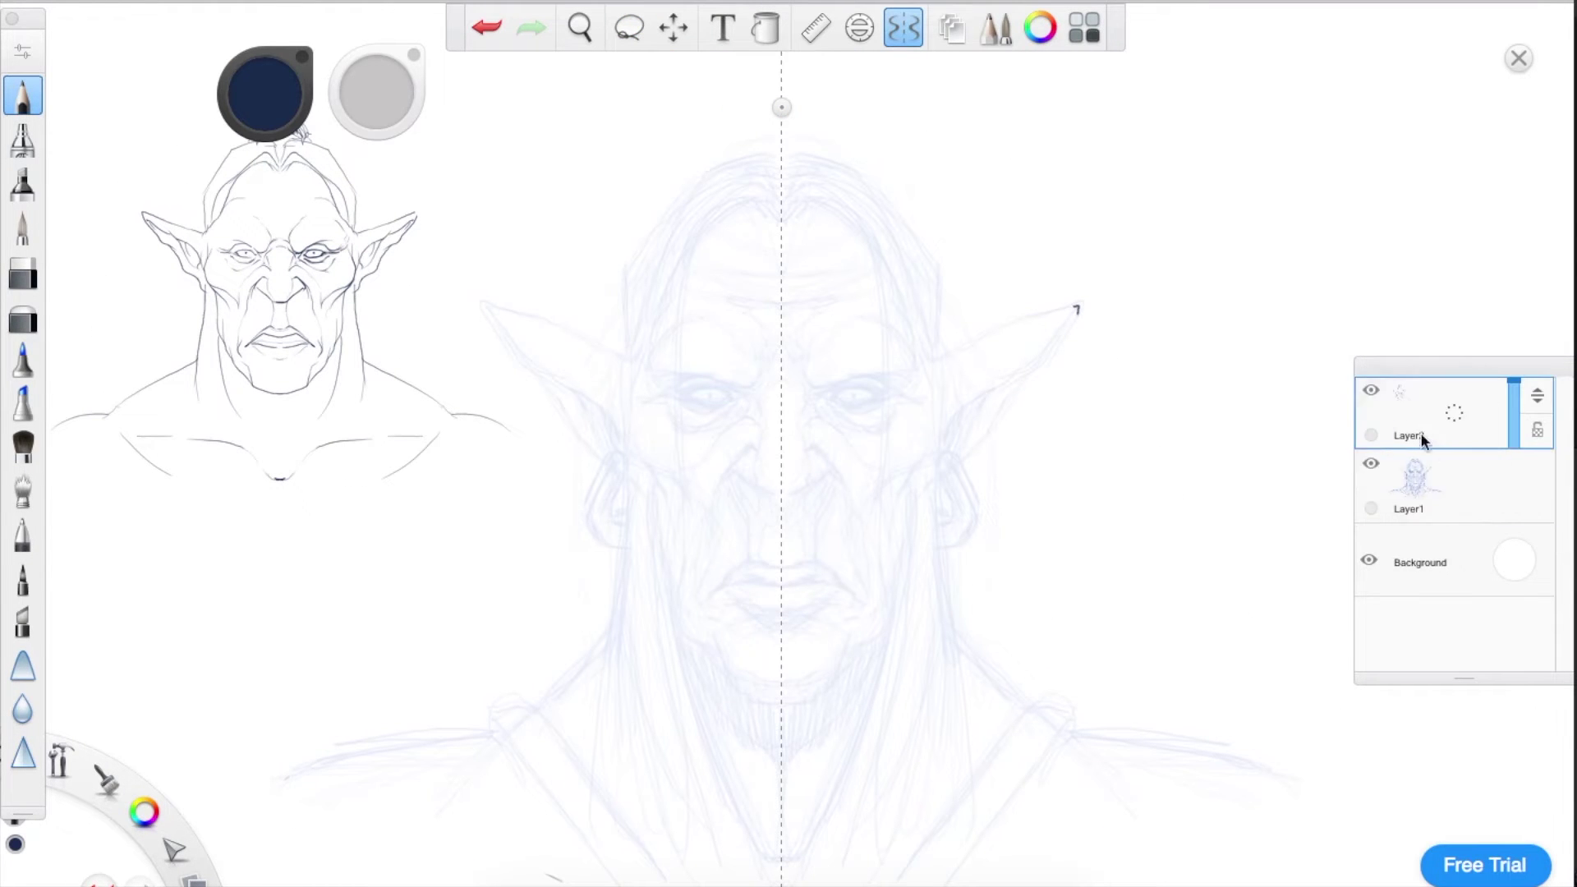
- Draw the second head's narrow eyes over the sketch, with upper lids, irises, lower lids and outer socket lines
{"action": "key", "text": "space"}
{"action": "mouse_move", "coordinate": [844, 397]}
{"action": "left_mouse_down"}
{"action": "mouse_move", "coordinate": [868, 327]}
{"action": "mouse_move", "coordinate": [838, 359]}
{"action": "mouse_move", "coordinate": [952, 368]}
{"action": "mouse_move", "coordinate": [938, 368]}
{"action": "left_mouse_up"}
{"action": "mouse_move", "coordinate": [875, 370]}
{"action": "left_mouse_down"}
{"action": "mouse_move", "coordinate": [901, 392]}
{"action": "mouse_move", "coordinate": [936, 375]}
{"action": "left_mouse_up"}
{"action": "left_click_drag", "start_coordinate": [887, 387], "coordinate": [944, 388]}
{"action": "mouse_move", "coordinate": [878, 363]}
{"action": "left_mouse_down"}
{"action": "mouse_move", "coordinate": [958, 356]}
{"action": "mouse_move", "coordinate": [936, 356]}
{"action": "left_mouse_up"}
{"action": "mouse_move", "coordinate": [936, 362]}
{"action": "left_mouse_down"}
{"action": "mouse_move", "coordinate": [965, 354]}
{"action": "mouse_move", "coordinate": [951, 273]}
{"action": "left_mouse_up"}
{"action": "left_click_drag", "start_coordinate": [694, 371], "coordinate": [721, 372]}
{"action": "mouse_move", "coordinate": [721, 374]}
{"action": "left_mouse_down"}
{"action": "mouse_move", "coordinate": [687, 409]}
{"action": "mouse_move", "coordinate": [629, 415]}
{"action": "left_mouse_up"}
- Draw the second head's cheek folds, heavy jowls, wide jaw, neck sides and sloping shoulders
{"action": "mouse_move", "coordinate": [573, 370]}
{"action": "left_mouse_down"}
{"action": "mouse_move", "coordinate": [636, 414]}
{"action": "mouse_move", "coordinate": [594, 482]}
{"action": "mouse_move", "coordinate": [651, 565]}
{"action": "left_mouse_up"}
{"action": "mouse_move", "coordinate": [595, 487]}
{"action": "left_mouse_down"}
{"action": "mouse_move", "coordinate": [599, 729]}
{"action": "mouse_move", "coordinate": [649, 749]}
{"action": "left_mouse_up"}
{"action": "left_click_drag", "start_coordinate": [655, 745], "coordinate": [775, 812]}
{"action": "left_click_drag", "start_coordinate": [545, 443], "coordinate": [616, 808]}
{"action": "left_click_drag", "start_coordinate": [544, 499], "coordinate": [480, 858]}
{"action": "left_click_drag", "start_coordinate": [502, 653], "coordinate": [352, 811]}
- Add short drooping ears, the skull contour and a banded topknot to the second head
{"action": "mouse_move", "coordinate": [547, 511]}
{"action": "left_mouse_down"}
{"action": "mouse_move", "coordinate": [546, 436]}
{"action": "mouse_move", "coordinate": [469, 339]}
{"action": "mouse_move", "coordinate": [419, 326]}
{"action": "mouse_move", "coordinate": [565, 316]}
{"action": "left_mouse_up"}
{"action": "mouse_move", "coordinate": [425, 327]}
{"action": "left_mouse_down"}
{"action": "mouse_move", "coordinate": [551, 339]}
{"action": "mouse_move", "coordinate": [441, 372]}
{"action": "mouse_move", "coordinate": [547, 505]}
{"action": "mouse_move", "coordinate": [541, 463]}
{"action": "mouse_move", "coordinate": [475, 417]}
{"action": "left_mouse_up"}
{"action": "left_click_drag", "start_coordinate": [456, 359], "coordinate": [511, 424]}
{"action": "left_click_drag", "start_coordinate": [510, 390], "coordinate": [538, 435]}
{"action": "mouse_move", "coordinate": [564, 312]}
{"action": "left_mouse_down"}
{"action": "mouse_move", "coordinate": [738, 125]}
{"action": "mouse_move", "coordinate": [776, 229]}
{"action": "left_mouse_up"}
{"action": "mouse_move", "coordinate": [708, 132]}
{"action": "left_mouse_down"}
{"action": "mouse_move", "coordinate": [781, 175]}
{"action": "mouse_move", "coordinate": [724, 124]}
{"action": "mouse_move", "coordinate": [748, 72]}
{"action": "left_mouse_up"}
{"action": "left_click_drag", "start_coordinate": [746, 78], "coordinate": [783, 64]}
{"action": "left_click_drag", "start_coordinate": [756, 64], "coordinate": [776, 54]}
- Draw the second head's brow ridges, forehead wrinkles, large nose, nasolabial folds and downturned mouth
{"action": "left_click_drag", "start_coordinate": [749, 335], "coordinate": [647, 261]}
{"action": "left_click_drag", "start_coordinate": [707, 269], "coordinate": [783, 292]}
{"action": "left_click_drag", "start_coordinate": [747, 261], "coordinate": [885, 235]}
{"action": "mouse_move", "coordinate": [744, 355]}
{"action": "left_mouse_down"}
{"action": "mouse_move", "coordinate": [733, 399]}
{"action": "mouse_move", "coordinate": [753, 529]}
{"action": "mouse_move", "coordinate": [782, 536]}
{"action": "mouse_move", "coordinate": [783, 566]}
{"action": "left_mouse_up"}
{"action": "left_click_drag", "start_coordinate": [729, 509], "coordinate": [778, 540]}
{"action": "mouse_move", "coordinate": [711, 456]}
{"action": "left_mouse_down"}
{"action": "mouse_move", "coordinate": [688, 587]}
{"action": "mouse_move", "coordinate": [654, 702]}
{"action": "left_mouse_up"}
{"action": "mouse_move", "coordinate": [678, 669]}
{"action": "left_mouse_down"}
{"action": "mouse_move", "coordinate": [716, 641]}
{"action": "mouse_move", "coordinate": [780, 639]}
{"action": "mouse_move", "coordinate": [754, 662]}
{"action": "mouse_move", "coordinate": [751, 623]}
{"action": "mouse_move", "coordinate": [891, 677]}
{"action": "mouse_move", "coordinate": [718, 669]}
{"action": "mouse_move", "coordinate": [780, 700]}
{"action": "left_mouse_up"}
- Add creases around the second head's eyes and nose bridge, cheek details and lines down the neck
{"action": "left_click_drag", "start_coordinate": [920, 374], "coordinate": [895, 383]}
{"action": "left_click_drag", "start_coordinate": [813, 351], "coordinate": [843, 367]}
{"action": "mouse_move", "coordinate": [811, 353]}
{"action": "left_mouse_down"}
{"action": "mouse_move", "coordinate": [784, 347]}
{"action": "mouse_move", "coordinate": [784, 313]}
{"action": "left_mouse_up"}
{"action": "left_click_drag", "start_coordinate": [846, 278], "coordinate": [819, 310]}
{"action": "left_click_drag", "start_coordinate": [834, 366], "coordinate": [844, 383]}
{"action": "left_click_drag", "start_coordinate": [841, 376], "coordinate": [868, 425]}
{"action": "left_click_drag", "start_coordinate": [969, 423], "coordinate": [976, 473]}
{"action": "left_click_drag", "start_coordinate": [1001, 413], "coordinate": [994, 440]}
{"action": "mouse_move", "coordinate": [586, 738]}
{"action": "left_mouse_down"}
{"action": "mouse_move", "coordinate": [639, 814]}
{"action": "mouse_move", "coordinate": [731, 885]}
{"action": "left_mouse_up"}
{"action": "left_click_drag", "start_coordinate": [548, 732], "coordinate": [591, 836]}
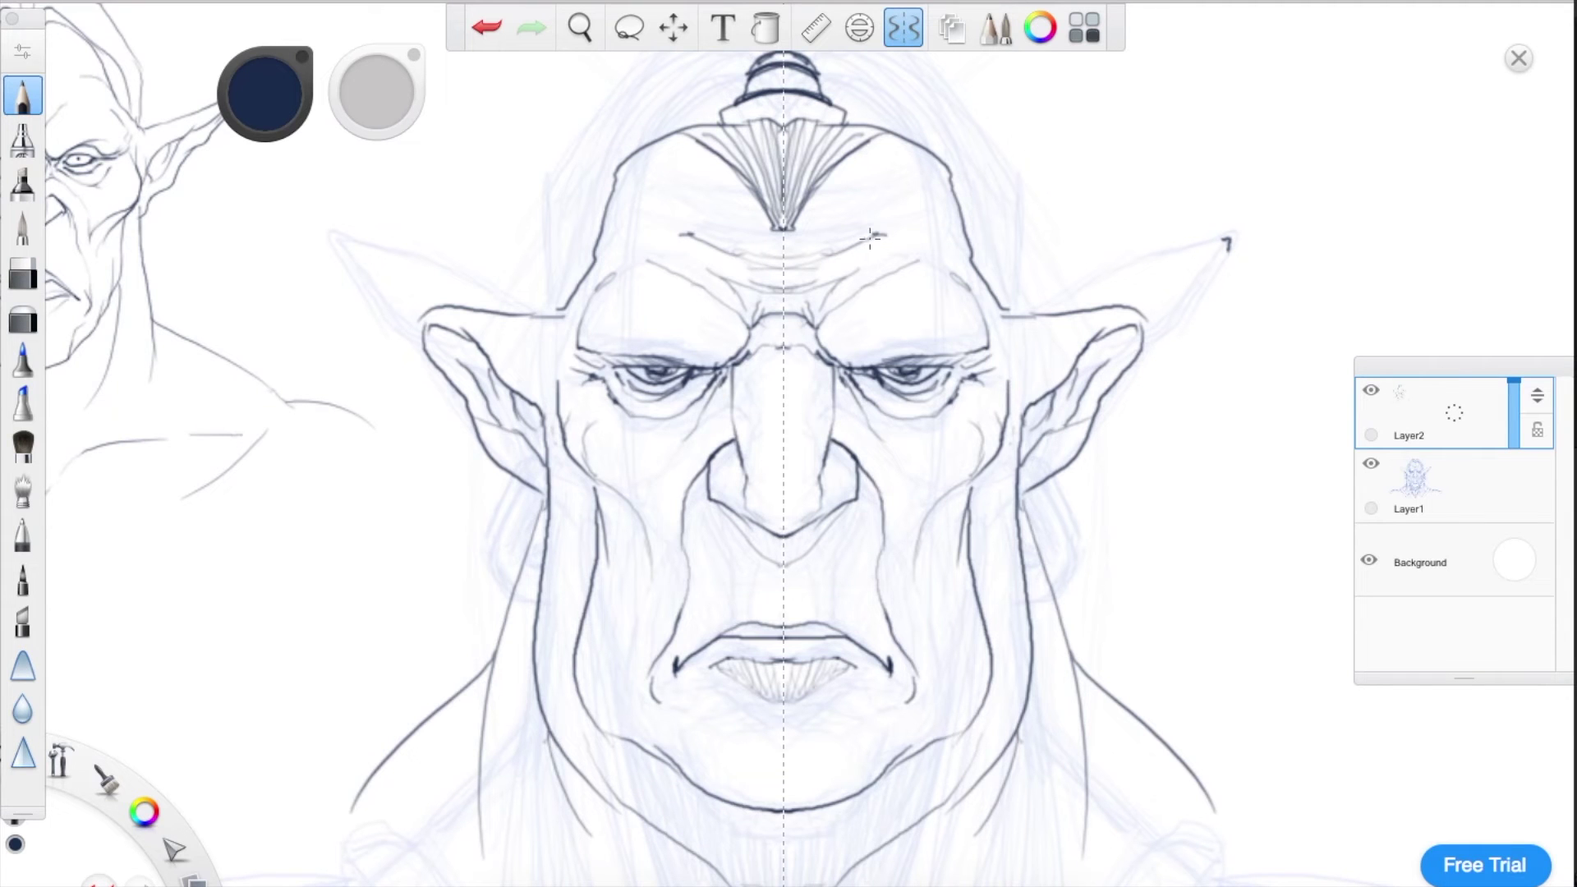
- Lasso the second head, scale it down and place it below the first small bust in the canvas's lower-left area
{"action": "key", "text": "space"}
{"action": "left_click_drag", "start_coordinate": [950, 277], "coordinate": [824, 310]}
{"action": "key", "text": "space"}
{"action": "left_click_drag", "start_coordinate": [918, 229], "coordinate": [953, 169]}
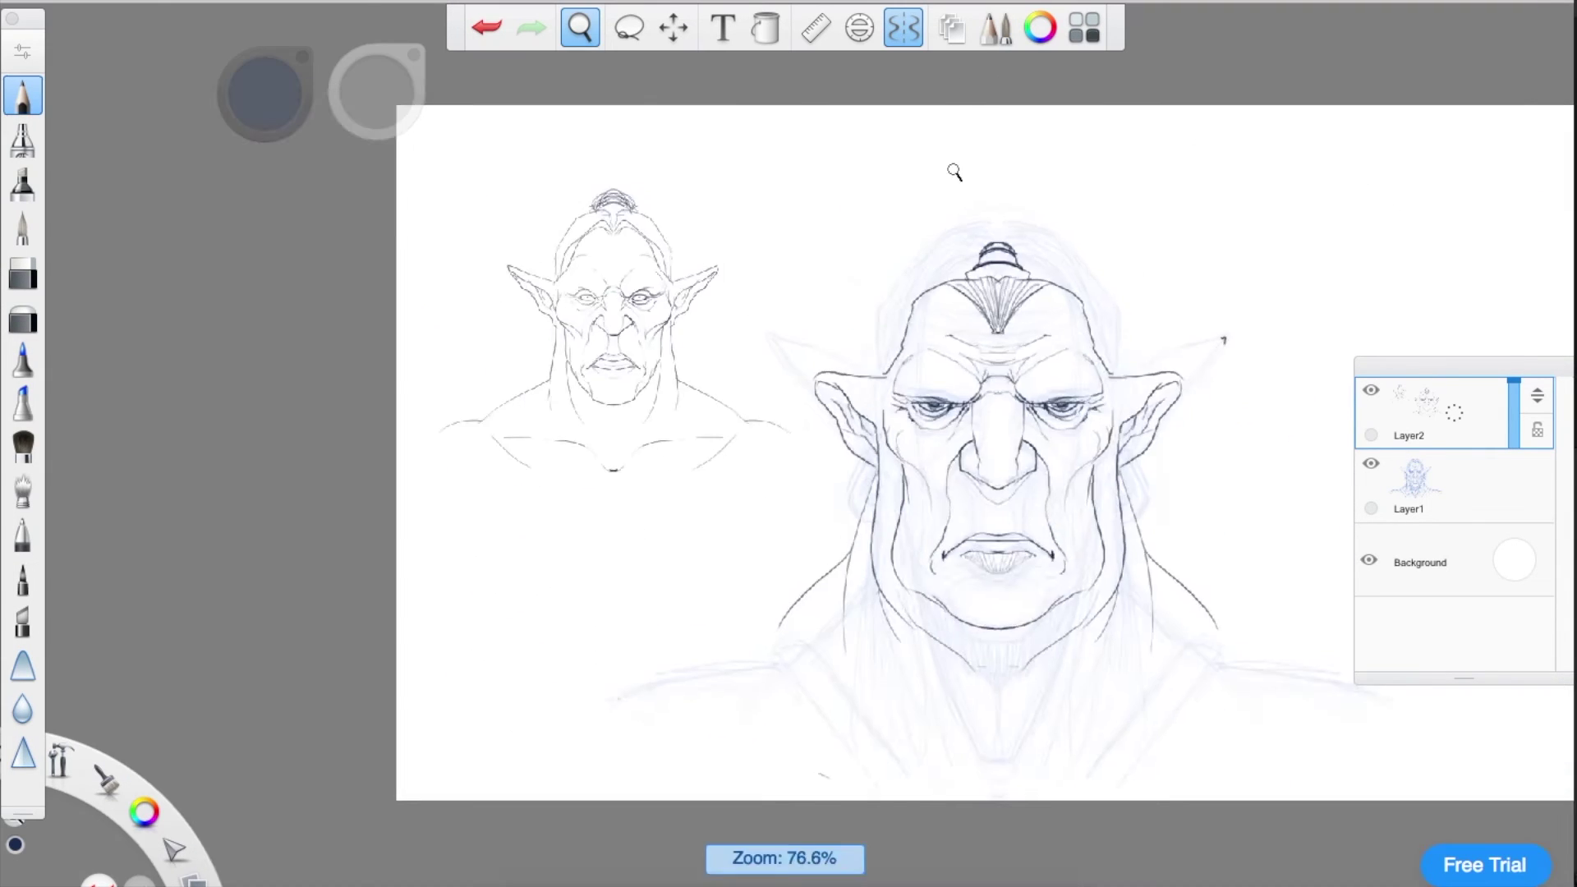
{"action": "left_click", "coordinate": [629, 28]}
{"action": "mouse_move", "coordinate": [1189, 146]}
{"action": "left_mouse_down"}
{"action": "mouse_move", "coordinate": [939, 225]}
{"action": "mouse_move", "coordinate": [826, 348]}
{"action": "left_mouse_up"}
{"action": "key", "text": "space"}
{"action": "left_click_drag", "start_coordinate": [825, 348], "coordinate": [760, 466]}
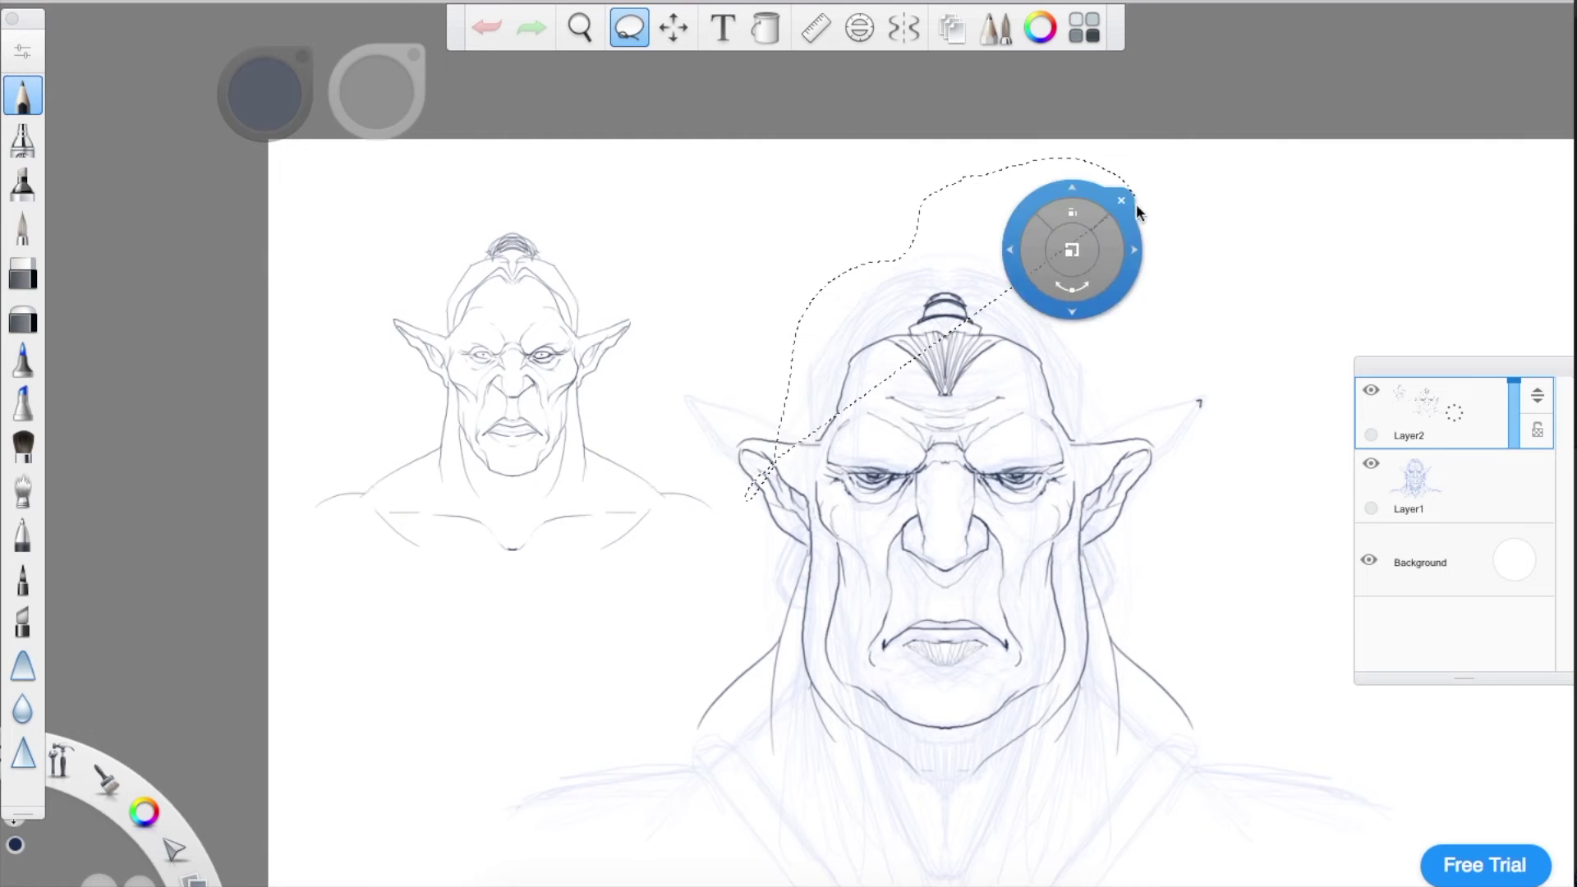
{"action": "left_click_drag", "start_coordinate": [1172, 212], "coordinate": [1230, 571]}
{"action": "mouse_move", "coordinate": [1034, 410]}
{"action": "left_mouse_down"}
{"action": "mouse_move", "coordinate": [999, 489]}
{"action": "mouse_move", "coordinate": [585, 717]}
{"action": "left_mouse_up"}
- Turn mirror symmetry back on and draw the third head's brows and eyes with lids, irises and bags underneath
{"action": "key", "text": "space"}
{"action": "left_click_drag", "start_coordinate": [957, 123], "coordinate": [902, 33]}
{"action": "left_click", "coordinate": [903, 29]}
{"action": "key", "text": "space"}
{"action": "left_click_drag", "start_coordinate": [917, 361], "coordinate": [854, 504]}
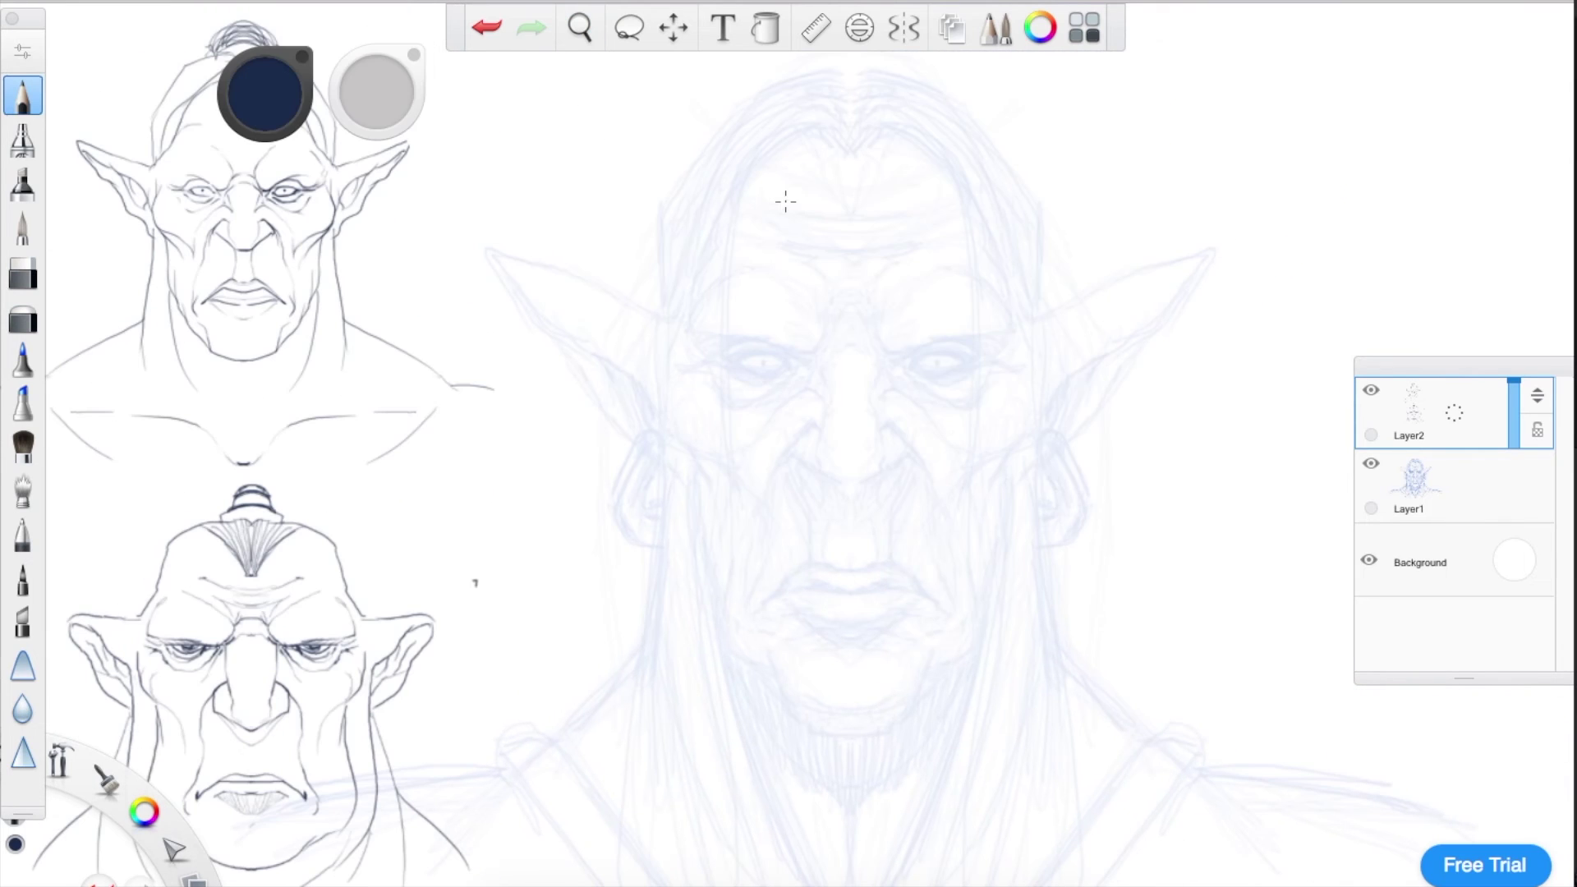
{"action": "left_click", "coordinate": [896, 34]}
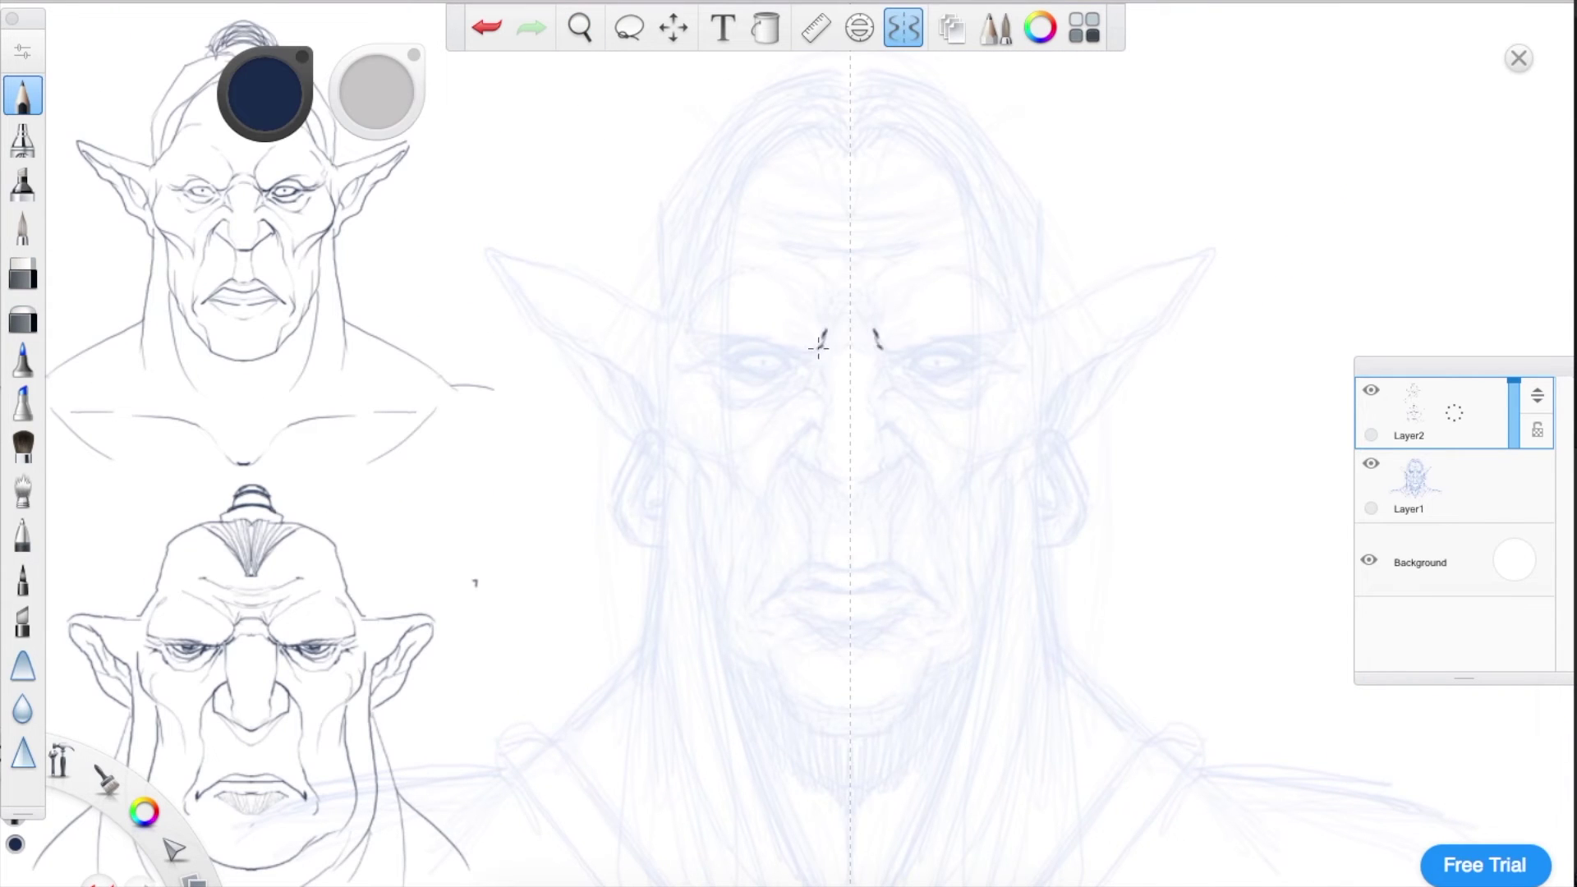
{"action": "left_click_drag", "start_coordinate": [762, 352], "coordinate": [701, 381]}
{"action": "left_click_drag", "start_coordinate": [736, 363], "coordinate": [768, 382]}
{"action": "mouse_move", "coordinate": [731, 367]}
{"action": "left_mouse_down"}
{"action": "mouse_move", "coordinate": [789, 379]}
{"action": "mouse_move", "coordinate": [744, 385]}
{"action": "left_mouse_up"}
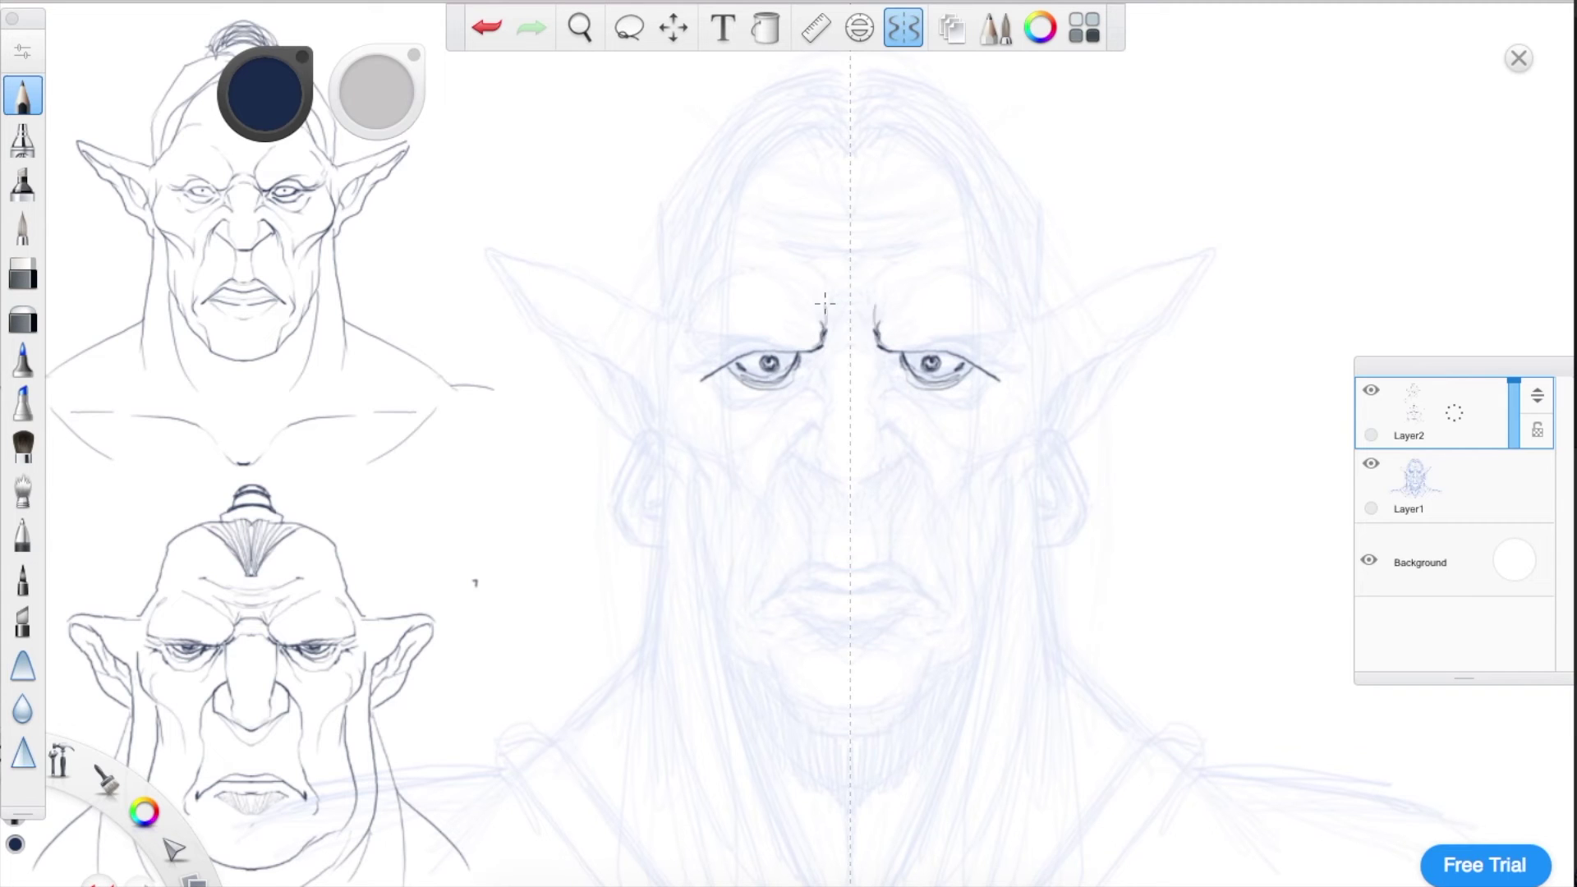
{"action": "left_click_drag", "start_coordinate": [722, 384], "coordinate": [788, 400]}
{"action": "left_click_drag", "start_coordinate": [789, 392], "coordinate": [711, 423]}
- Draw the third head's cheekbones, hollow cheeks, nose, thin mouth, chin and frown creases above the nose bridge
{"action": "mouse_move", "coordinate": [667, 376]}
{"action": "left_mouse_down"}
{"action": "mouse_move", "coordinate": [704, 475]}
{"action": "mouse_move", "coordinate": [739, 484]}
{"action": "mouse_move", "coordinate": [750, 560]}
{"action": "left_mouse_up"}
{"action": "left_click_drag", "start_coordinate": [701, 492], "coordinate": [771, 666]}
{"action": "mouse_move", "coordinate": [819, 379]}
{"action": "left_mouse_down"}
{"action": "mouse_move", "coordinate": [787, 429]}
{"action": "mouse_move", "coordinate": [769, 525]}
{"action": "left_mouse_up"}
{"action": "left_click_drag", "start_coordinate": [813, 421], "coordinate": [803, 451]}
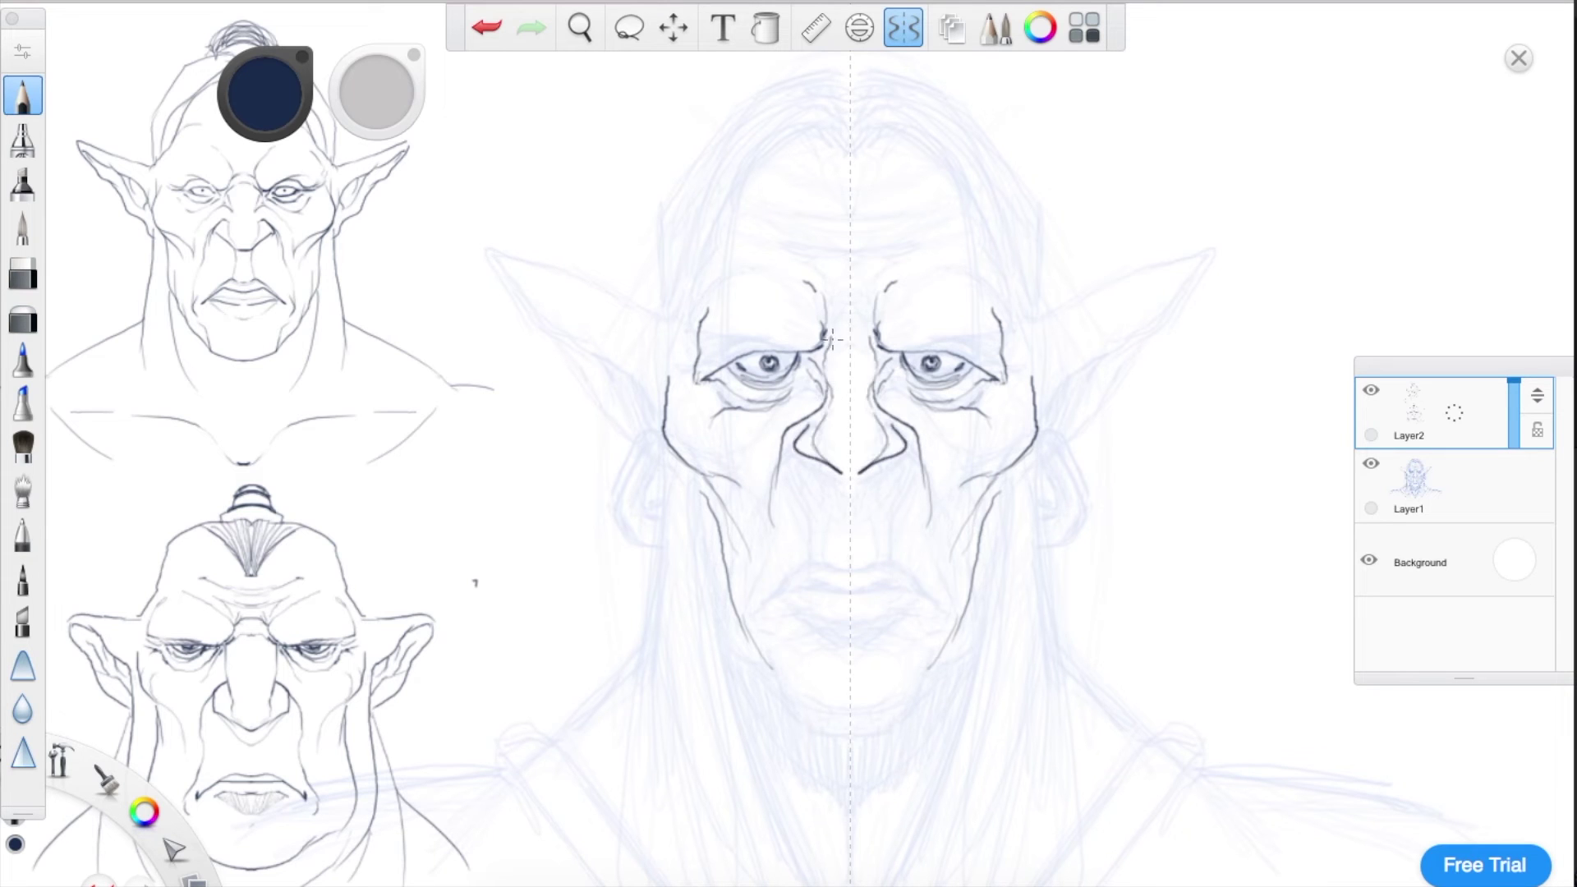
{"action": "key", "text": "ctrl+z"}
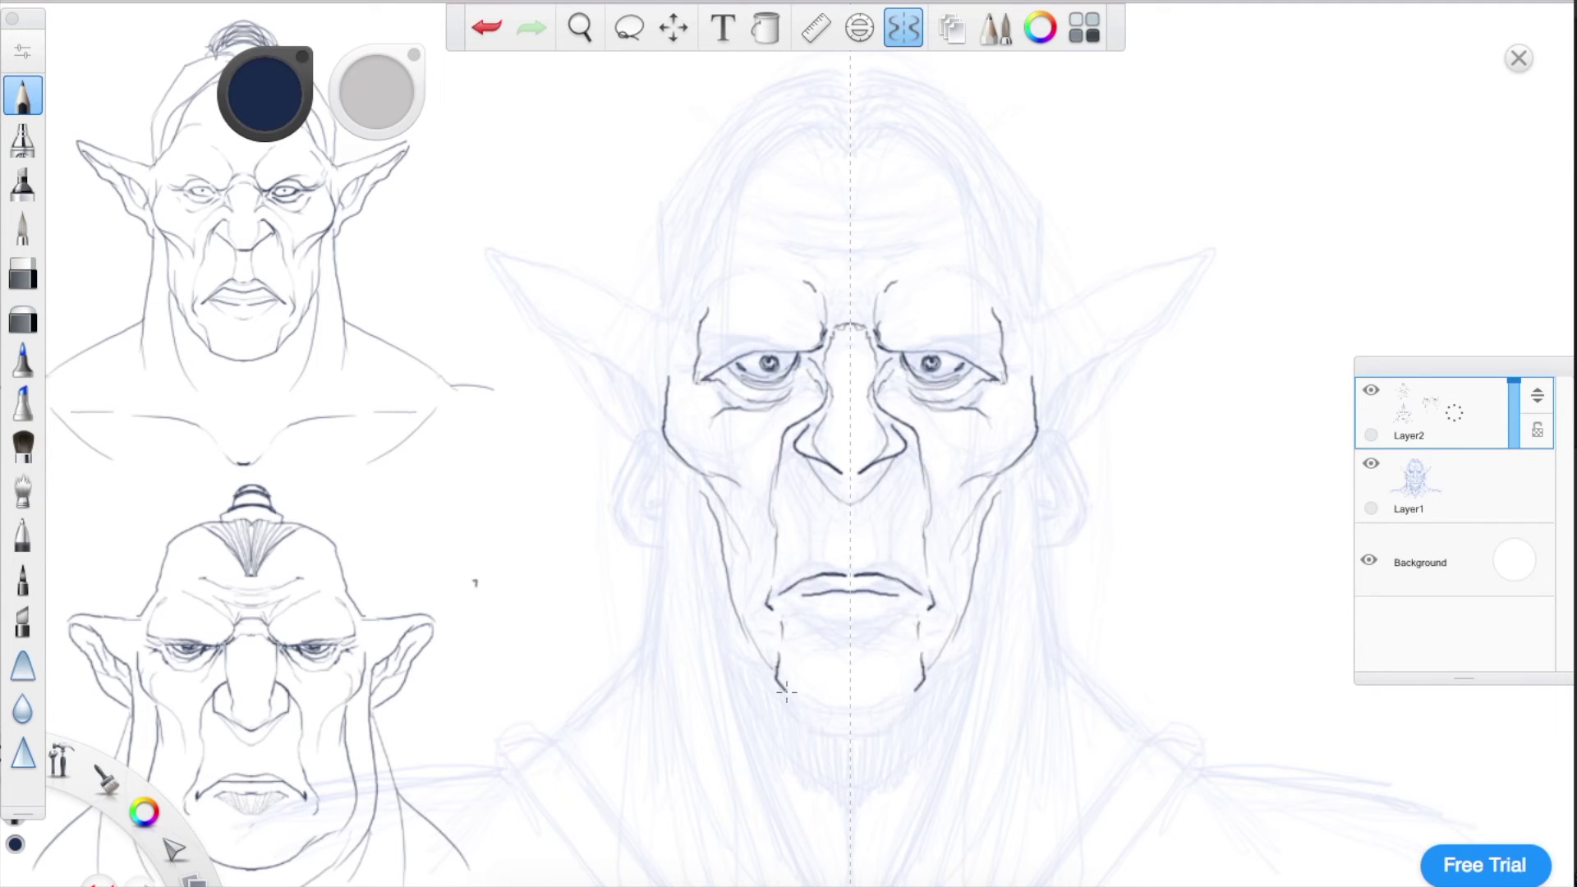
{"action": "left_click_drag", "start_coordinate": [793, 350], "coordinate": [720, 372]}
{"action": "left_click_drag", "start_coordinate": [831, 310], "coordinate": [839, 266]}
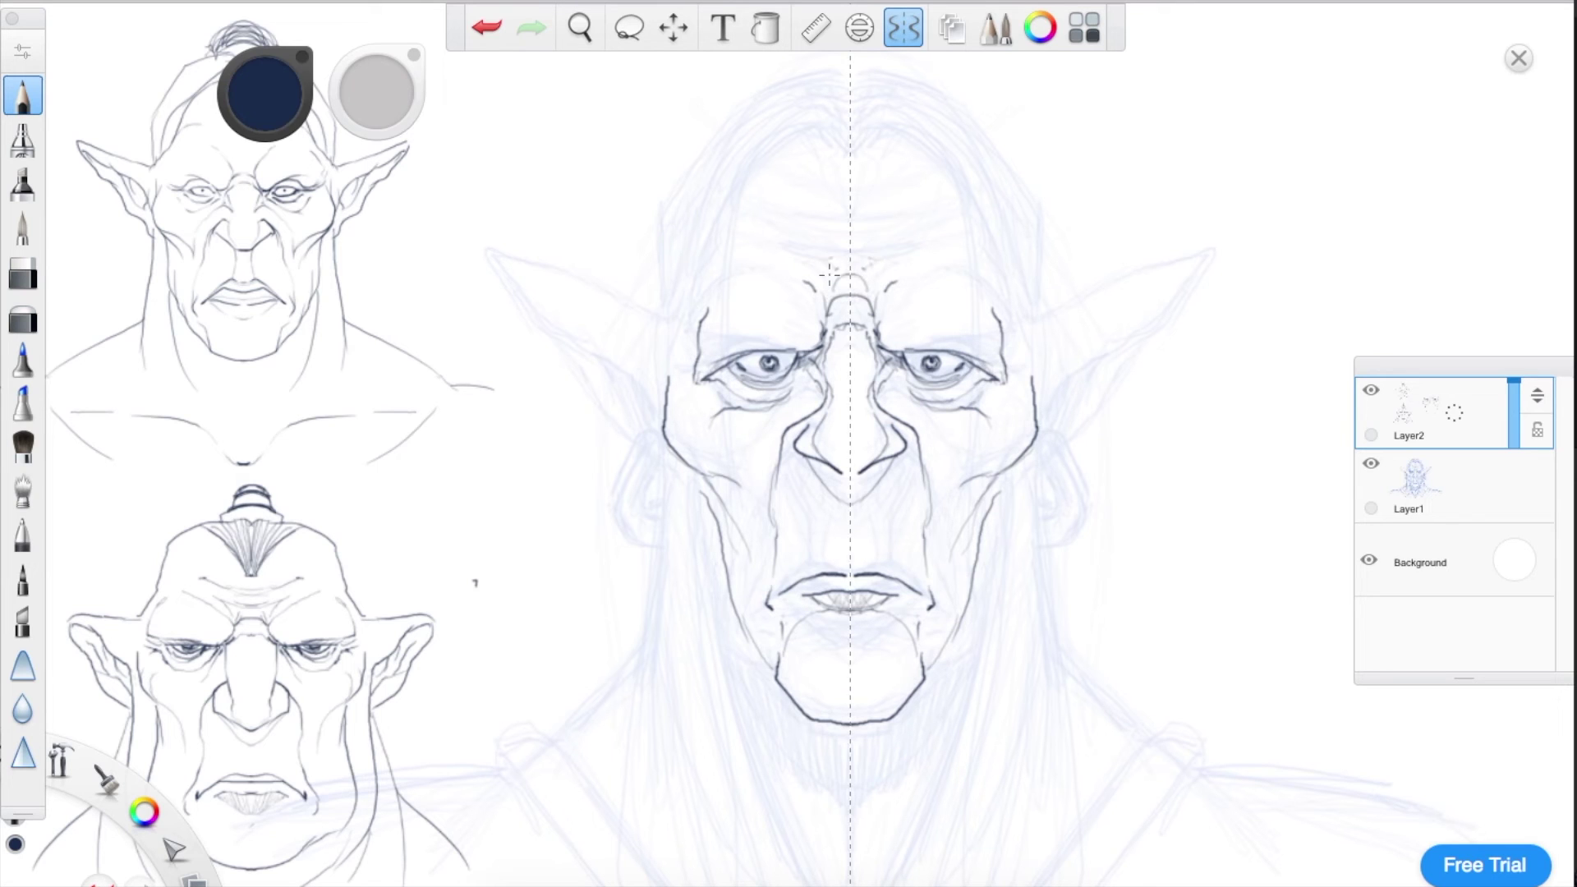
- Draw the third head's temples, small ears, tall bald skull contour and forehead folds
{"action": "mouse_move", "coordinate": [673, 367]}
{"action": "left_mouse_down"}
{"action": "mouse_move", "coordinate": [665, 320]}
{"action": "mouse_move", "coordinate": [657, 448]}
{"action": "left_mouse_up"}
{"action": "left_click_drag", "start_coordinate": [607, 312], "coordinate": [661, 398]}
{"action": "left_click_drag", "start_coordinate": [632, 341], "coordinate": [655, 450]}
{"action": "mouse_move", "coordinate": [686, 278]}
{"action": "left_mouse_down"}
{"action": "mouse_move", "coordinate": [729, 102]}
{"action": "mouse_move", "coordinate": [846, 51]}
{"action": "left_mouse_up"}
{"action": "mouse_move", "coordinate": [698, 164]}
{"action": "left_mouse_down"}
{"action": "mouse_move", "coordinate": [704, 275]}
{"action": "mouse_move", "coordinate": [717, 123]}
{"action": "mouse_move", "coordinate": [800, 240]}
{"action": "mouse_move", "coordinate": [800, 285]}
{"action": "left_mouse_up"}
{"action": "left_click_drag", "start_coordinate": [757, 233], "coordinate": [804, 280]}
- Draw the third head's jaw sides, long neck with tendon lines, throat notch and shoulder slopes
{"action": "left_click_drag", "start_coordinate": [676, 491], "coordinate": [680, 584]}
{"action": "left_click_drag", "start_coordinate": [671, 470], "coordinate": [573, 764]}
{"action": "left_click_drag", "start_coordinate": [678, 550], "coordinate": [752, 828]}
{"action": "left_click_drag", "start_coordinate": [722, 578], "coordinate": [842, 816]}
{"action": "mouse_move", "coordinate": [753, 670]}
{"action": "left_mouse_down"}
{"action": "mouse_move", "coordinate": [742, 624]}
{"action": "mouse_move", "coordinate": [797, 759]}
{"action": "left_mouse_up"}
{"action": "left_click_drag", "start_coordinate": [791, 700], "coordinate": [813, 778]}
{"action": "left_click_drag", "start_coordinate": [824, 744], "coordinate": [846, 801]}
{"action": "left_click_drag", "start_coordinate": [670, 540], "coordinate": [770, 862]}
{"action": "left_click_drag", "start_coordinate": [828, 860], "coordinate": [849, 877]}
{"action": "left_click_drag", "start_coordinate": [849, 879], "coordinate": [873, 873]}
{"action": "left_click_drag", "start_coordinate": [585, 673], "coordinate": [525, 729]}
- Turn off symmetry, lasso the third head, scale it down and move it to the canvas's upper-right area
{"action": "left_click", "coordinate": [904, 27]}
{"action": "left_click", "coordinate": [629, 27]}
{"action": "left_click_drag", "start_coordinate": [1018, 78], "coordinate": [698, 97]}
{"action": "left_click_drag", "start_coordinate": [1104, 834], "coordinate": [1190, 395]}
{"action": "mouse_move", "coordinate": [921, 354]}
{"action": "left_mouse_down"}
{"action": "mouse_move", "coordinate": [746, 355]}
{"action": "mouse_move", "coordinate": [790, 359]}
{"action": "left_mouse_up"}
{"action": "mouse_move", "coordinate": [911, 349]}
{"action": "left_mouse_down"}
{"action": "mouse_move", "coordinate": [1367, 149]}
{"action": "mouse_move", "coordinate": [1112, 209]}
{"action": "left_mouse_up"}
{"action": "mouse_move", "coordinate": [1065, 469]}
{"action": "left_mouse_down"}
{"action": "mouse_move", "coordinate": [1010, 463]}
{"action": "mouse_move", "coordinate": [1289, 353]}
{"action": "left_mouse_up"}
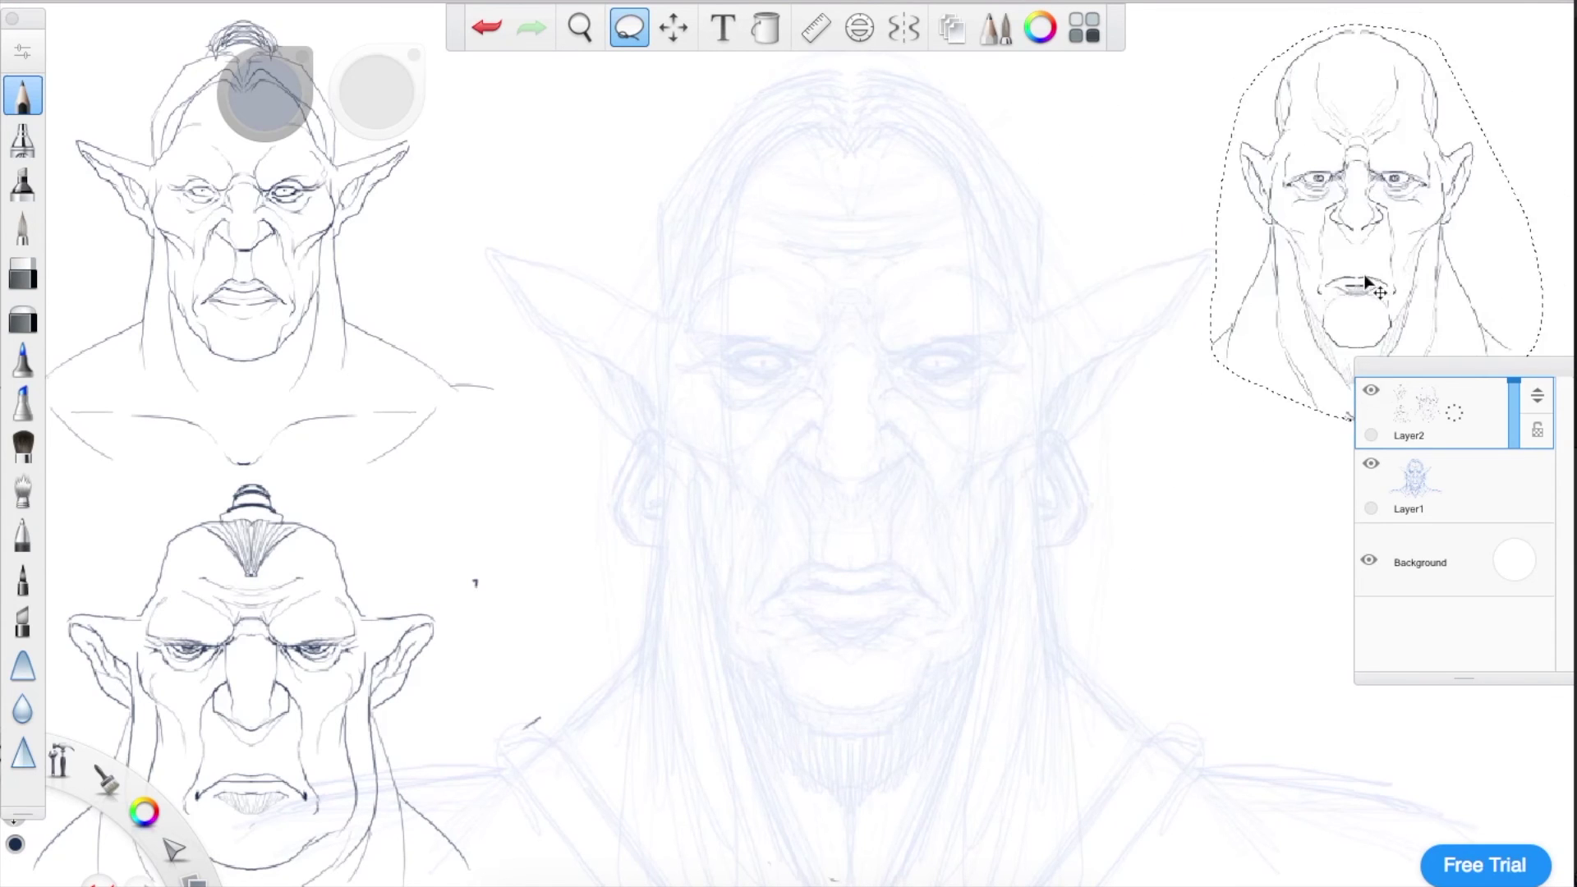
- Turn mirror symmetry on and draw the fourth head's frowning brows, round staring eyes, eye bags and forehead creases
{"action": "left_click", "coordinate": [903, 27]}
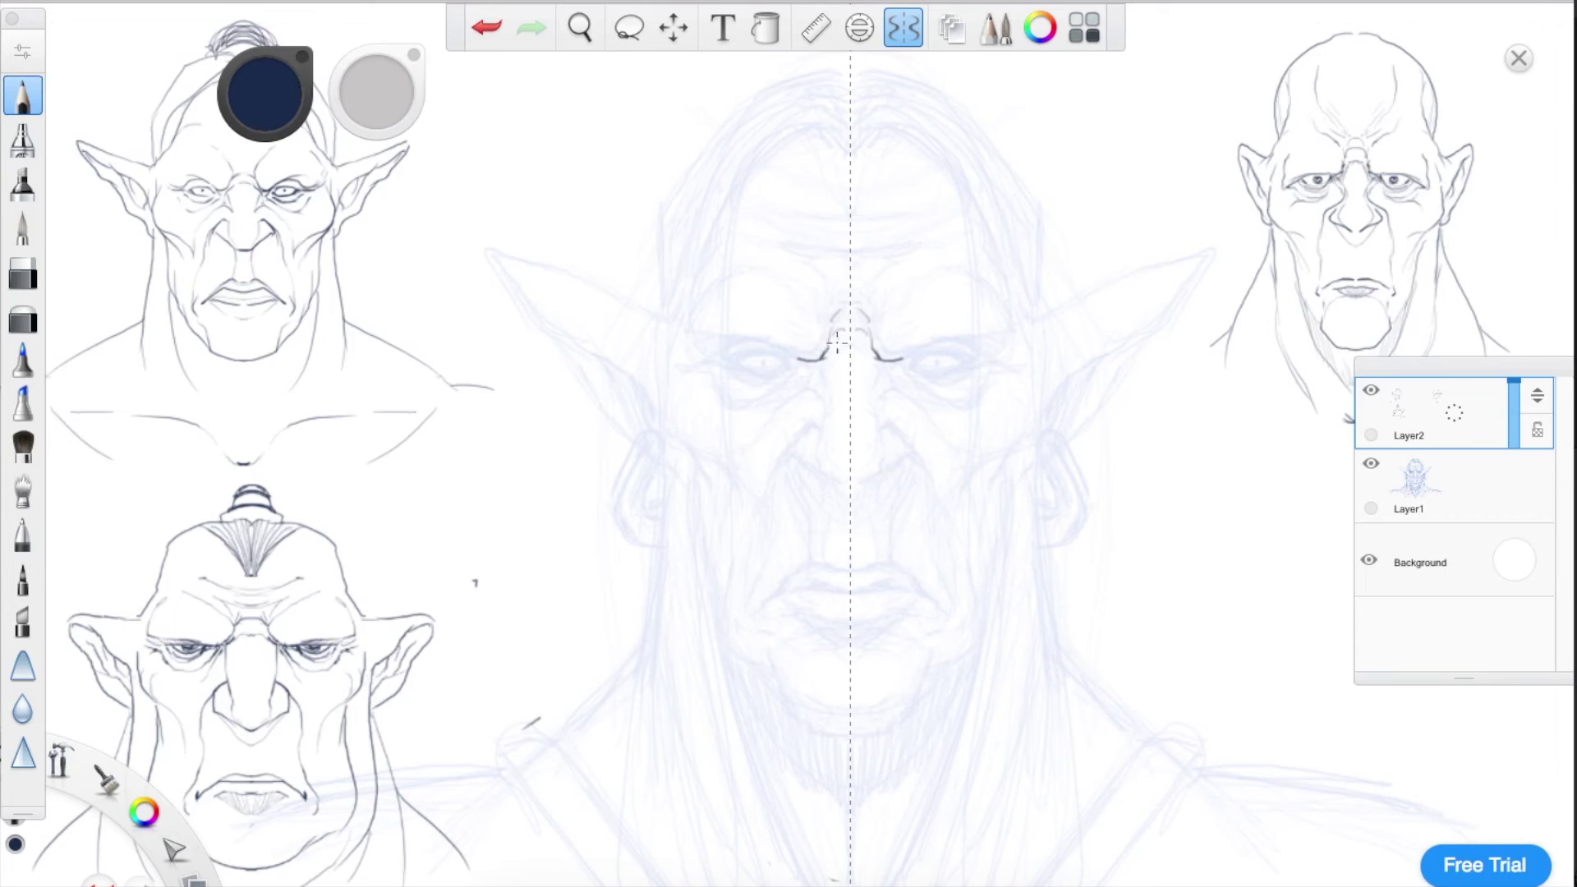
{"action": "mouse_move", "coordinate": [780, 349]}
{"action": "left_mouse_down"}
{"action": "mouse_move", "coordinate": [714, 382]}
{"action": "mouse_move", "coordinate": [787, 349]}
{"action": "mouse_move", "coordinate": [772, 419]}
{"action": "left_mouse_up"}
{"action": "left_click_drag", "start_coordinate": [702, 374], "coordinate": [788, 423]}
{"action": "mouse_move", "coordinate": [785, 343]}
{"action": "left_mouse_down"}
{"action": "mouse_move", "coordinate": [723, 327]}
{"action": "mouse_move", "coordinate": [749, 265]}
{"action": "mouse_move", "coordinate": [818, 312]}
{"action": "left_mouse_up"}
{"action": "left_click_drag", "start_coordinate": [813, 215], "coordinate": [815, 279]}
- Draw the fourth head's wide jaw contour, redo its small ears and add folds beside the nose
{"action": "mouse_move", "coordinate": [668, 366]}
{"action": "left_mouse_down"}
{"action": "mouse_move", "coordinate": [711, 618]}
{"action": "mouse_move", "coordinate": [828, 684]}
{"action": "left_mouse_up"}
{"action": "left_click_drag", "start_coordinate": [662, 353], "coordinate": [663, 308]}
{"action": "mouse_move", "coordinate": [648, 330]}
{"action": "left_mouse_down"}
{"action": "mouse_move", "coordinate": [674, 302]}
{"action": "mouse_move", "coordinate": [607, 251]}
{"action": "mouse_move", "coordinate": [548, 271]}
{"action": "mouse_move", "coordinate": [587, 391]}
{"action": "mouse_move", "coordinate": [657, 465]}
{"action": "mouse_move", "coordinate": [666, 316]}
{"action": "mouse_move", "coordinate": [628, 366]}
{"action": "mouse_move", "coordinate": [656, 437]}
{"action": "left_mouse_up"}
{"action": "key", "text": "ctrl+z"}
{"action": "key", "text": "ctrl+z"}
{"action": "key", "text": "ctrl+z"}
{"action": "left_click_drag", "start_coordinate": [616, 342], "coordinate": [629, 365]}
{"action": "mouse_move", "coordinate": [807, 437]}
{"action": "left_mouse_down"}
{"action": "mouse_move", "coordinate": [831, 360]}
{"action": "mouse_move", "coordinate": [747, 464]}
{"action": "left_mouse_up"}
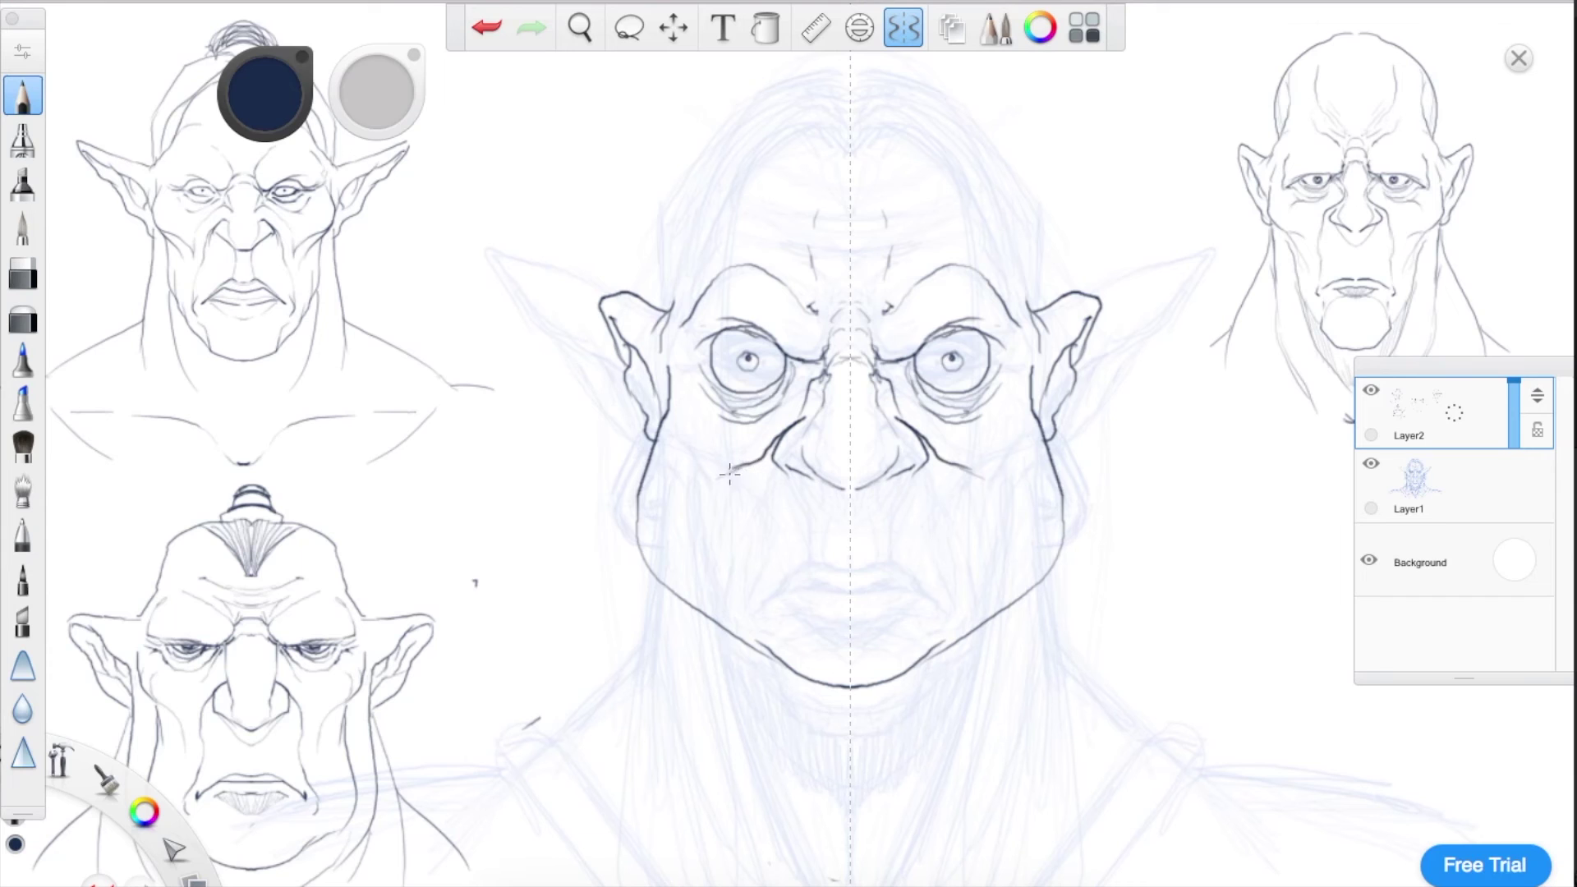
- Draw the fourth head's wide downturned mouth with full lips and the creases framing the chin
{"action": "mouse_move", "coordinate": [721, 555]}
{"action": "left_mouse_down"}
{"action": "mouse_move", "coordinate": [850, 513]}
{"action": "mouse_move", "coordinate": [720, 558]}
{"action": "mouse_move", "coordinate": [737, 526]}
{"action": "mouse_move", "coordinate": [722, 548]}
{"action": "left_mouse_up"}
{"action": "mouse_move", "coordinate": [693, 560]}
{"action": "left_mouse_down"}
{"action": "mouse_move", "coordinate": [715, 585]}
{"action": "mouse_move", "coordinate": [848, 542]}
{"action": "mouse_move", "coordinate": [831, 542]}
{"action": "left_mouse_up"}
{"action": "left_click_drag", "start_coordinate": [753, 532], "coordinate": [850, 499]}
{"action": "mouse_move", "coordinate": [815, 492]}
{"action": "left_mouse_down"}
{"action": "mouse_move", "coordinate": [749, 535]}
{"action": "mouse_move", "coordinate": [778, 647]}
{"action": "left_mouse_up"}
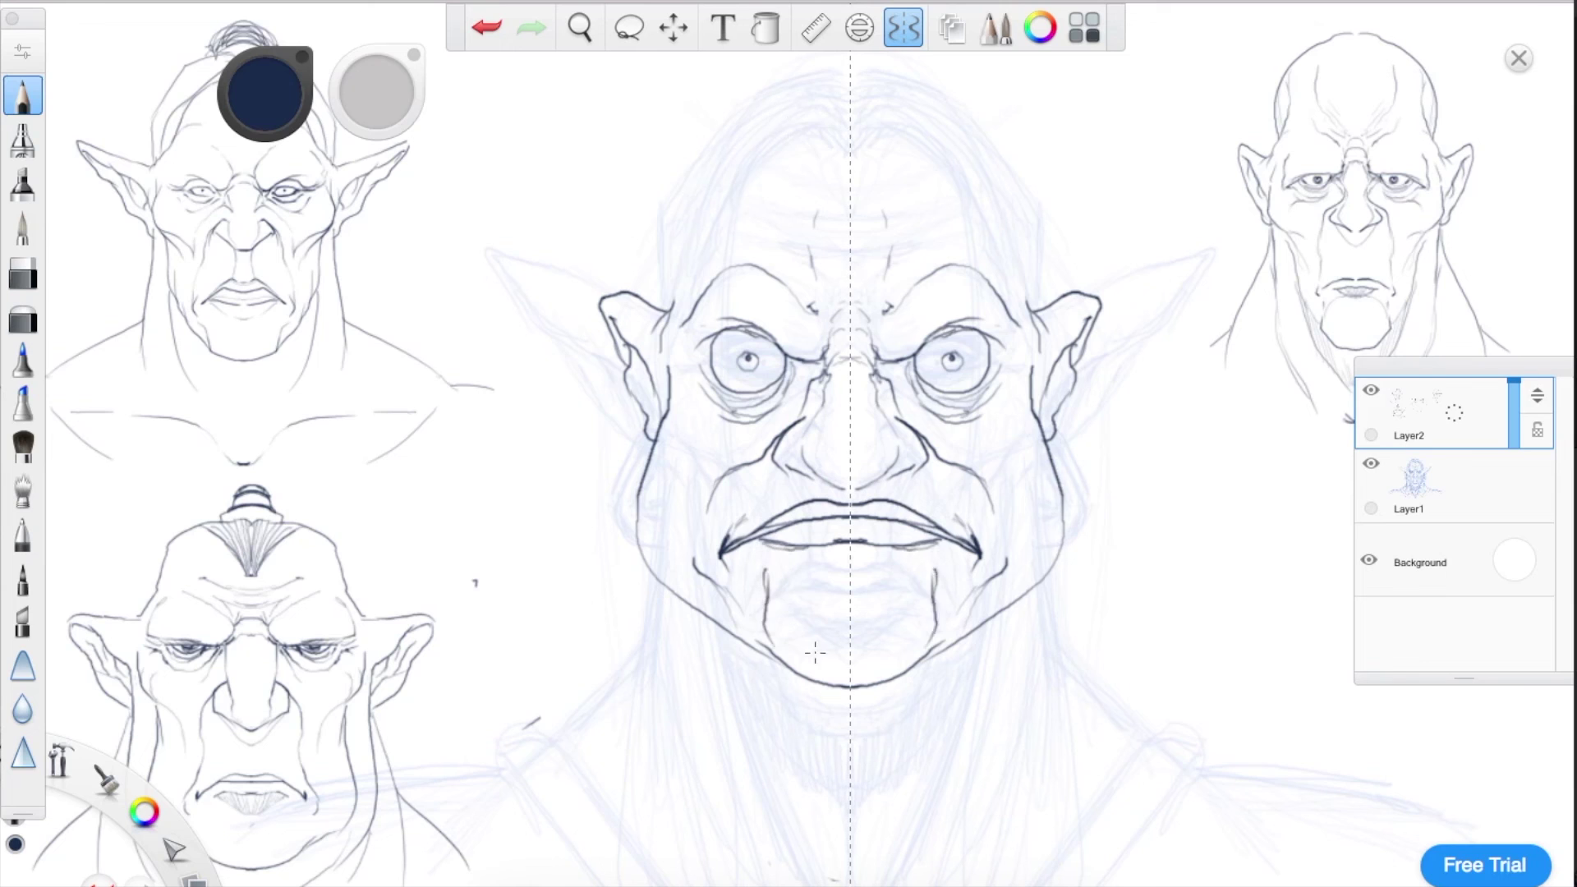
- Draw the fourth head's sloping neck and shoulder lines and the throat lines converging below the chin
{"action": "mouse_move", "coordinate": [668, 406]}
{"action": "left_mouse_down"}
{"action": "mouse_move", "coordinate": [683, 486]}
{"action": "mouse_move", "coordinate": [580, 624]}
{"action": "left_mouse_up"}
{"action": "left_click_drag", "start_coordinate": [614, 533], "coordinate": [517, 639]}
{"action": "left_click_drag", "start_coordinate": [660, 577], "coordinate": [861, 850]}
- Try a bumpy skull contour with forehead folds on the fourth head and undo the latest strokes
{"action": "mouse_move", "coordinate": [672, 310]}
{"action": "left_mouse_down"}
{"action": "mouse_move", "coordinate": [712, 226]}
{"action": "mouse_move", "coordinate": [849, 136]}
{"action": "left_mouse_up"}
{"action": "key", "text": "ctrl+z"}
{"action": "key", "text": "ctrl+z"}
{"action": "left_click_drag", "start_coordinate": [670, 307], "coordinate": [712, 142]}
{"action": "mouse_move", "coordinate": [771, 144]}
{"action": "left_mouse_down"}
{"action": "mouse_move", "coordinate": [789, 200]}
{"action": "mouse_move", "coordinate": [836, 225]}
{"action": "left_mouse_up"}
{"action": "mouse_move", "coordinate": [769, 87]}
{"action": "left_mouse_down"}
{"action": "mouse_move", "coordinate": [700, 123]}
{"action": "mouse_move", "coordinate": [671, 305]}
{"action": "mouse_move", "coordinate": [848, 51]}
{"action": "left_mouse_up"}
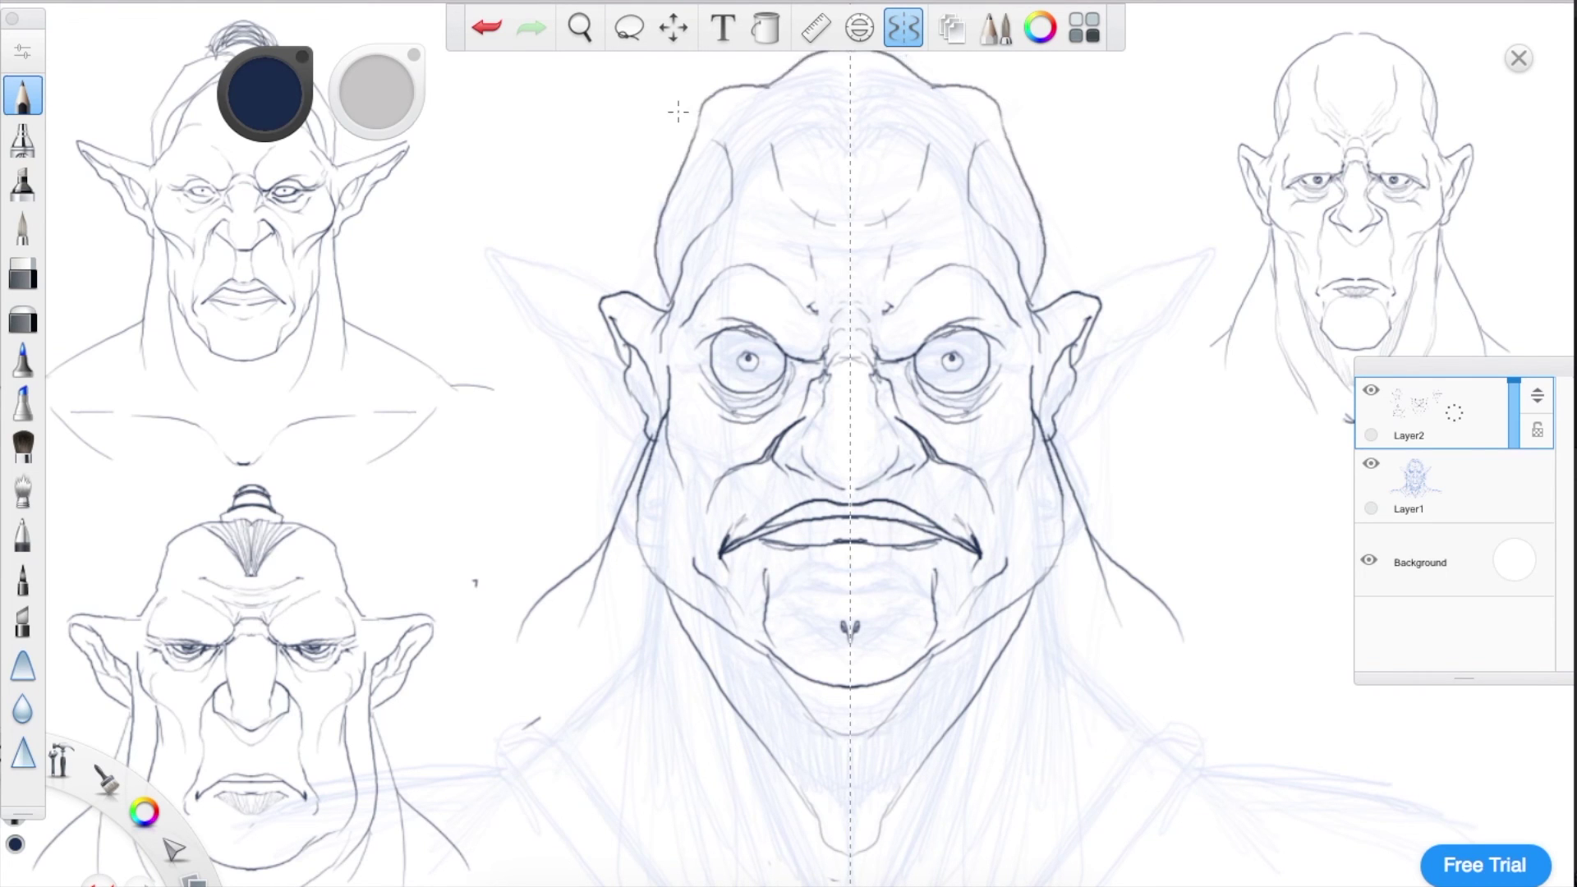
{"action": "key", "text": "ctrl+z"}
{"action": "key", "text": "ctrl+z"}
- Try a smooth rounded skull dome on the fourth head and remove it to redraw the hairline area
{"action": "key", "text": "space"}
{"action": "left_click_drag", "start_coordinate": [624, 171], "coordinate": [460, 271]}
{"action": "key", "text": "space"}
{"action": "mouse_move", "coordinate": [801, 382]}
{"action": "left_mouse_down"}
{"action": "mouse_move", "coordinate": [869, 313]}
{"action": "mouse_move", "coordinate": [969, 364]}
{"action": "mouse_move", "coordinate": [972, 384]}
{"action": "left_mouse_up"}
{"action": "mouse_move", "coordinate": [968, 305]}
{"action": "left_mouse_down"}
{"action": "mouse_move", "coordinate": [1168, 655]}
{"action": "mouse_move", "coordinate": [1128, 587]}
{"action": "left_mouse_up"}
{"action": "left_click_drag", "start_coordinate": [798, 342], "coordinate": [764, 277]}
{"action": "scroll", "coordinate": [782, 321], "scroll_direction": "down", "scroll_amount": 5}
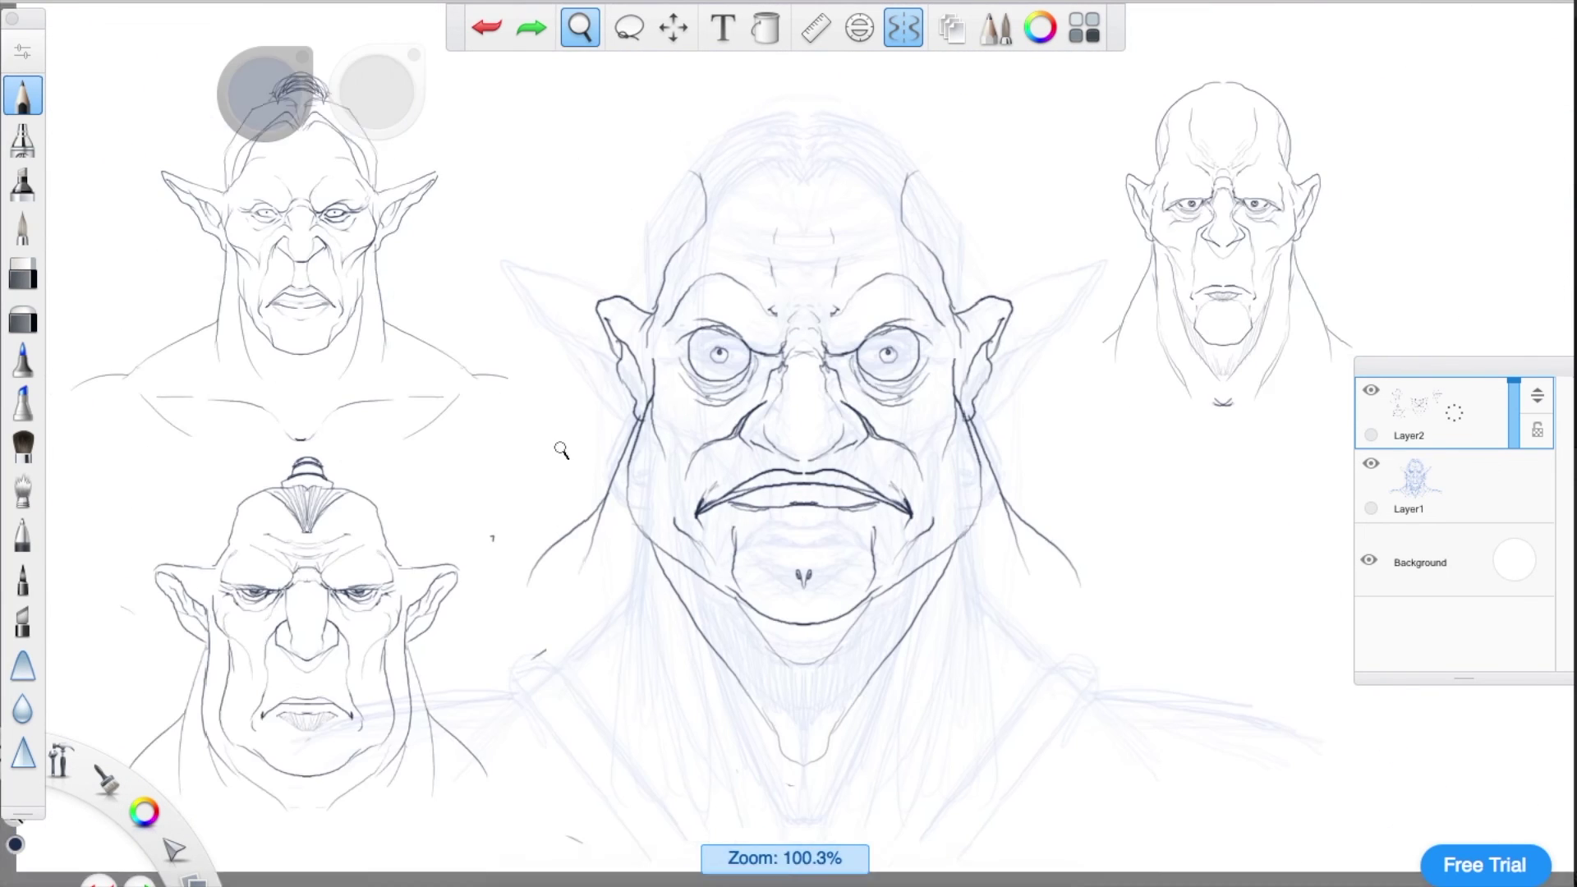
{"action": "left_click_drag", "start_coordinate": [663, 256], "coordinate": [808, 137]}
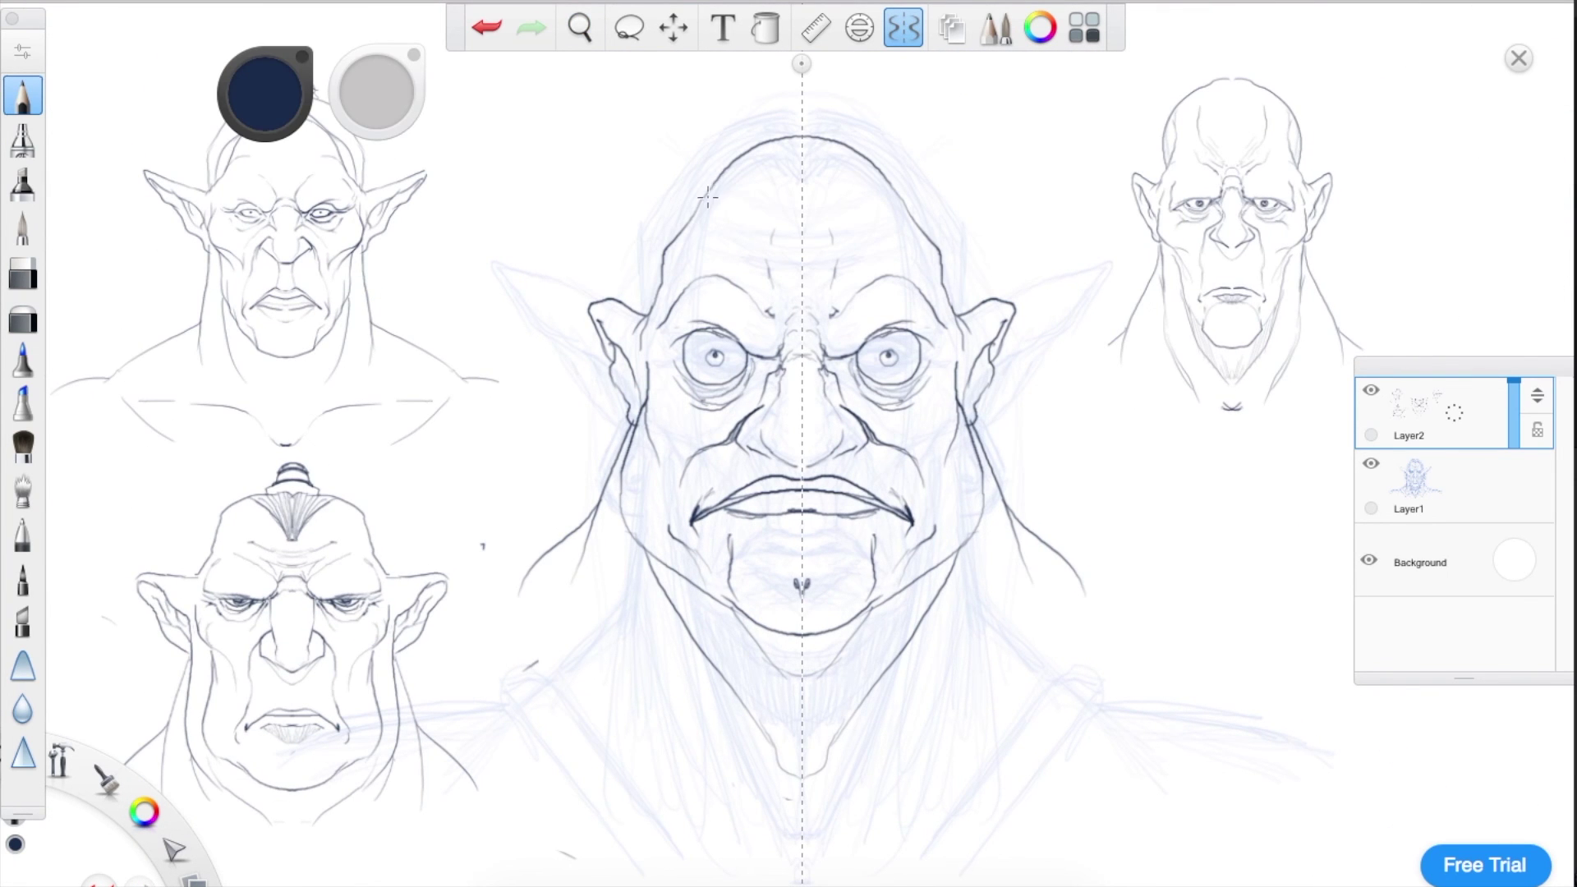
{"action": "mouse_move", "coordinate": [645, 222]}
{"action": "left_mouse_down"}
{"action": "mouse_move", "coordinate": [662, 298]}
{"action": "mouse_move", "coordinate": [647, 225]}
{"action": "mouse_move", "coordinate": [792, 136]}
{"action": "left_mouse_up"}
{"action": "left_click", "coordinate": [23, 272]}
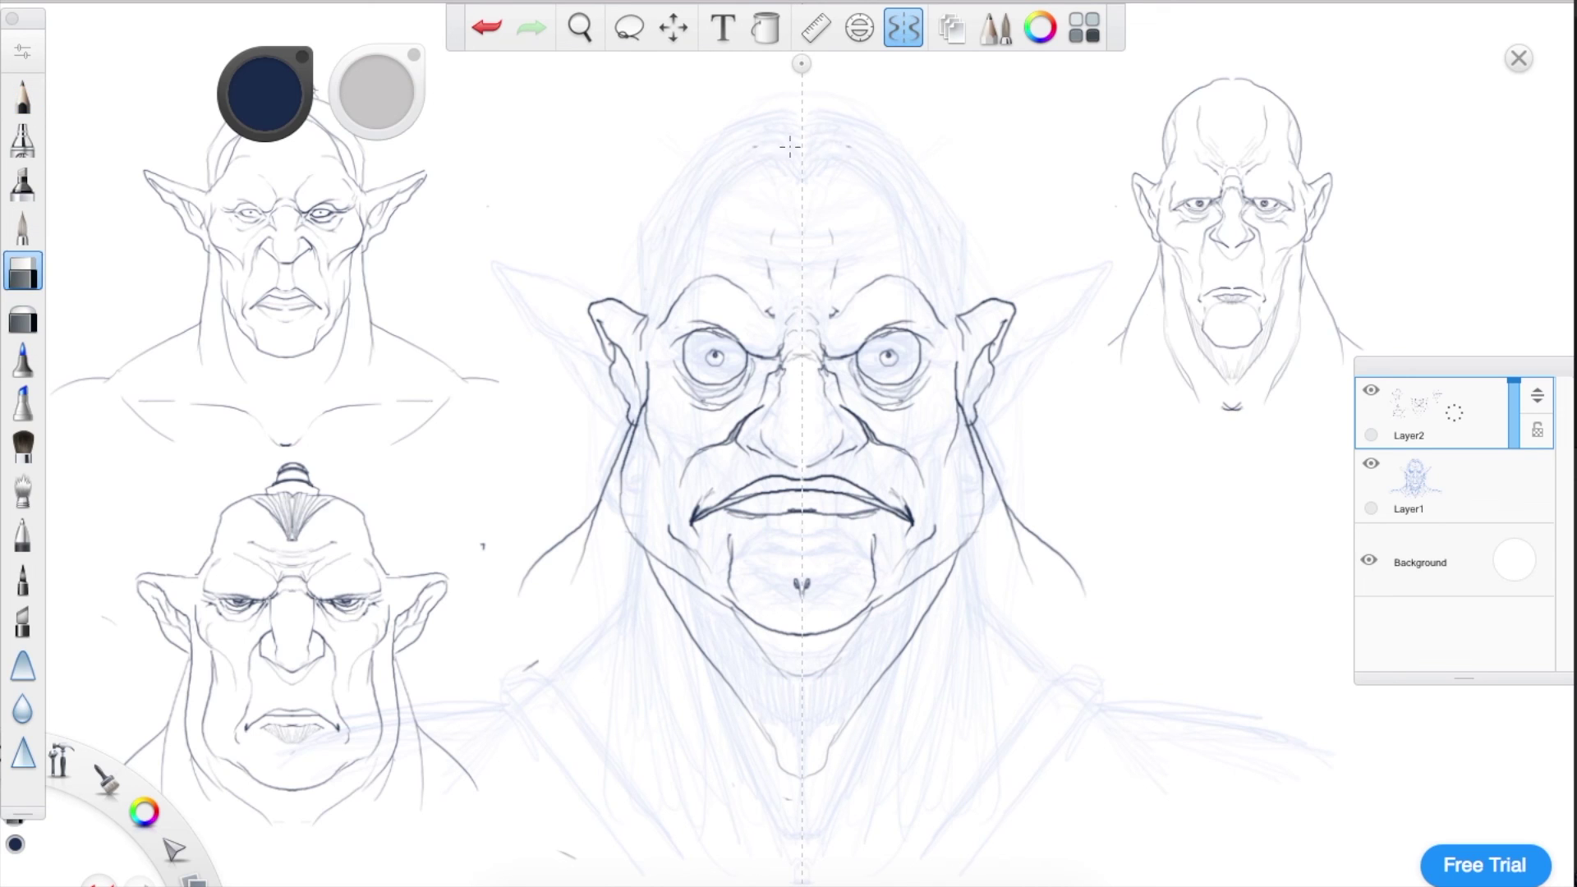
{"action": "key", "text": "e"}
- Draw jagged hair tufts above the fourth head's ears, a bald skull dome, the throat notch and collarbones
{"action": "left_click_drag", "start_coordinate": [632, 229], "coordinate": [638, 301]}
{"action": "left_click_drag", "start_coordinate": [663, 212], "coordinate": [781, 137]}
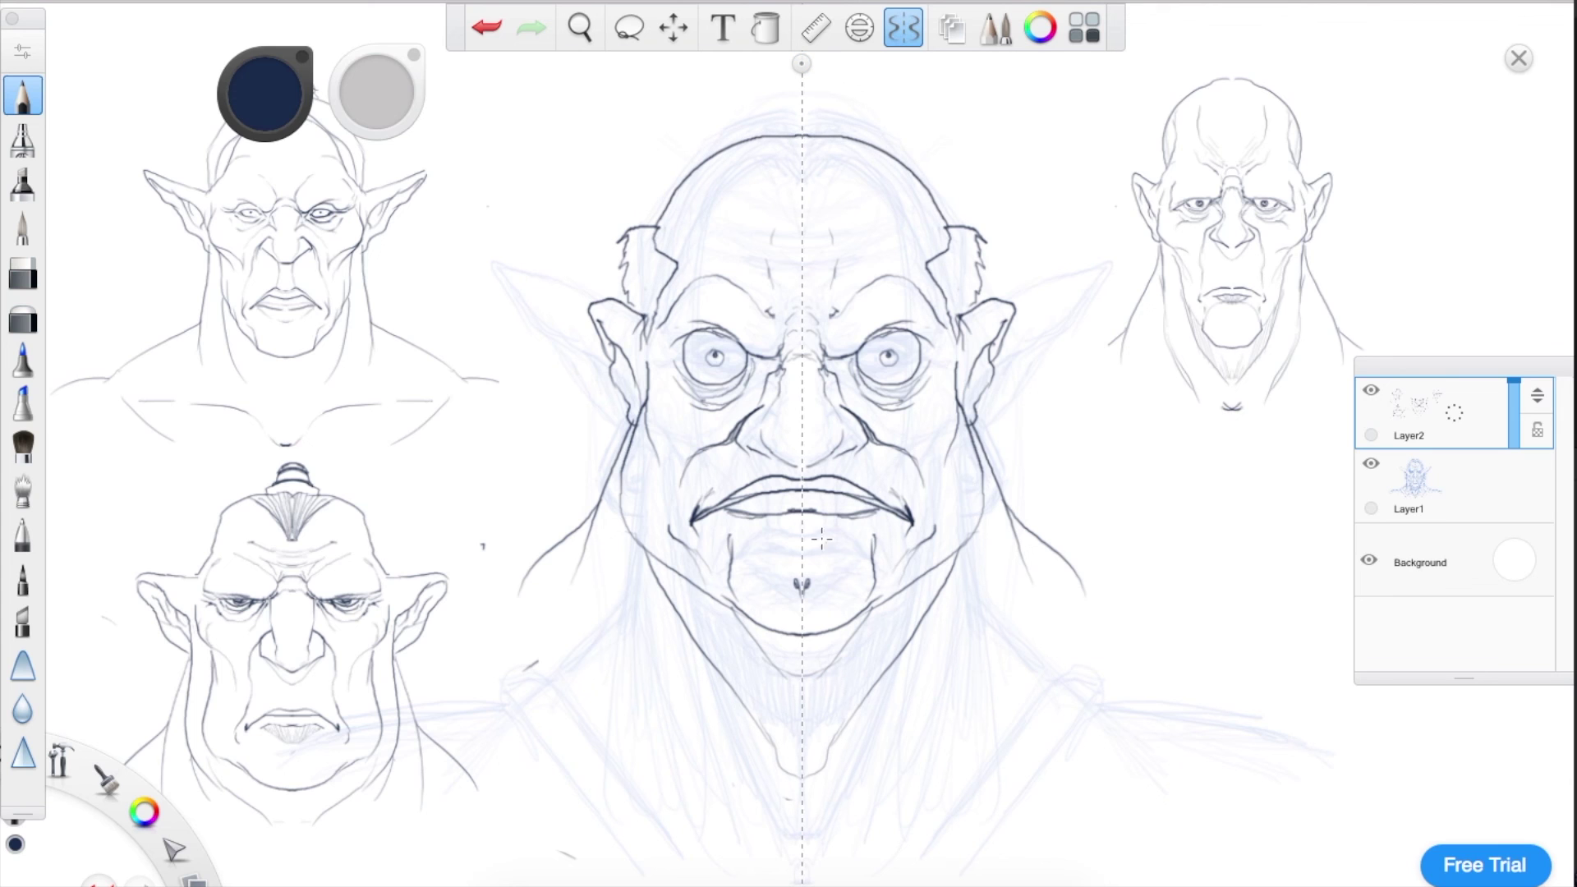
{"action": "left_click_drag", "start_coordinate": [803, 780], "coordinate": [781, 769]}
{"action": "mouse_move", "coordinate": [772, 763]}
{"action": "left_mouse_down"}
{"action": "mouse_move", "coordinate": [672, 699]}
{"action": "mouse_move", "coordinate": [531, 703]}
{"action": "left_mouse_up"}
- Lasso the fourth head, scale it down and place it below the third head in the canvas's lower-right area
{"action": "left_click", "coordinate": [630, 28]}
{"action": "mouse_move", "coordinate": [980, 140]}
{"action": "left_mouse_down"}
{"action": "mouse_move", "coordinate": [581, 240]}
{"action": "mouse_move", "coordinate": [1173, 636]}
{"action": "left_mouse_up"}
{"action": "left_click_drag", "start_coordinate": [899, 352], "coordinate": [891, 460]}
{"action": "left_click_drag", "start_coordinate": [895, 500], "coordinate": [936, 545]}
{"action": "left_click_drag", "start_coordinate": [996, 500], "coordinate": [1385, 685]}
{"action": "left_click_drag", "start_coordinate": [1323, 688], "coordinate": [1318, 732]}
{"action": "left_click_drag", "start_coordinate": [1369, 363], "coordinate": [1426, 110]}
{"action": "left_click_drag", "start_coordinate": [1245, 498], "coordinate": [1281, 497]}
{"action": "left_click", "coordinate": [417, 178]}
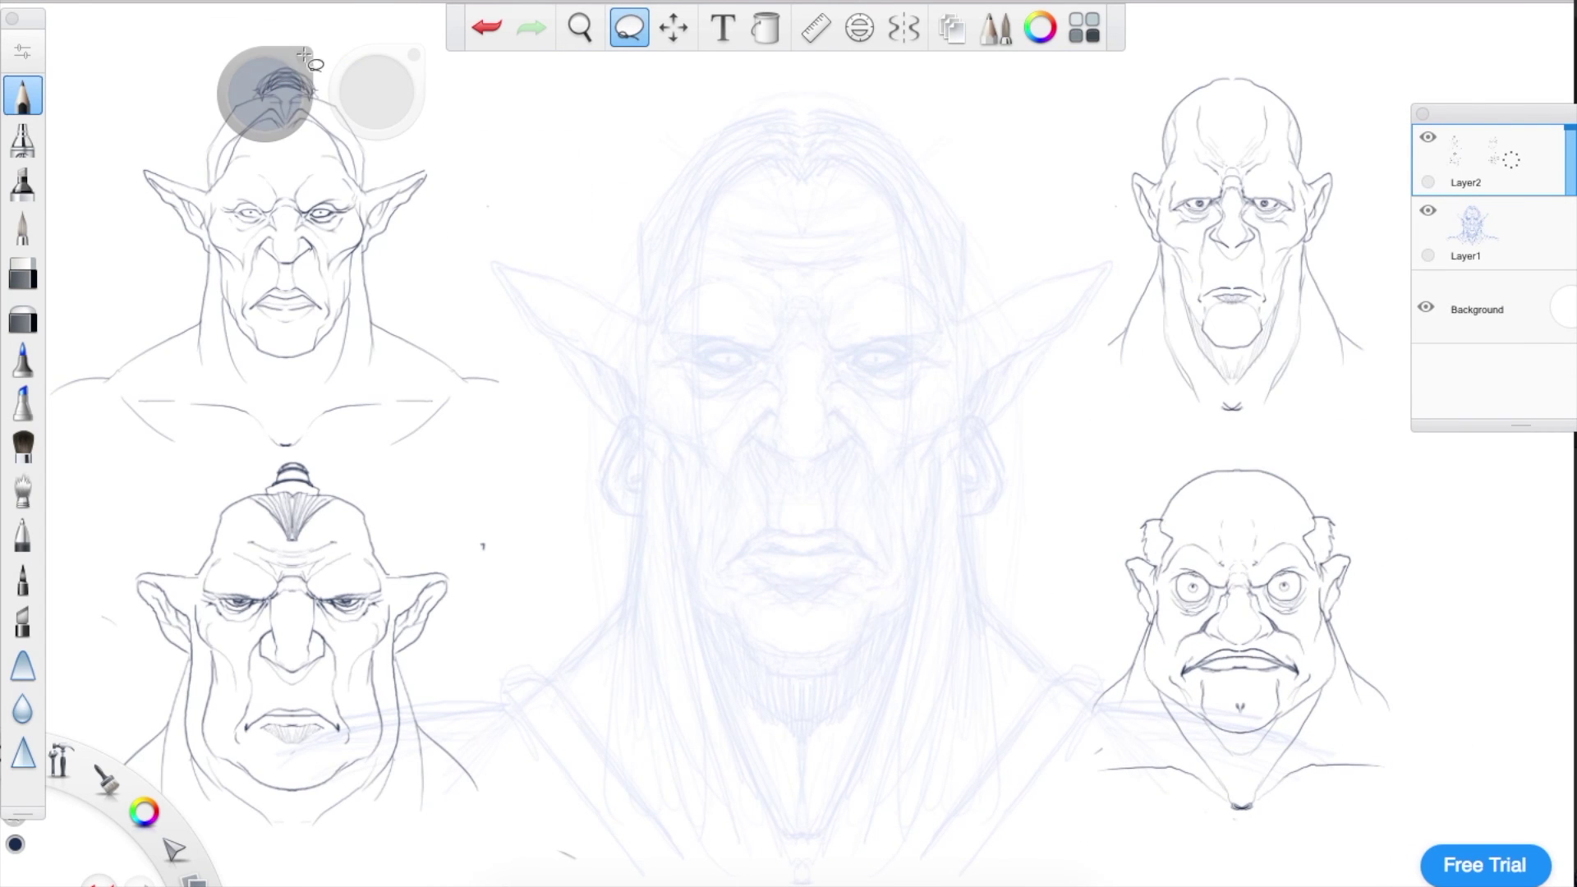
- Switch back to the Pencil brush and hide the floating brush and color pucks covering the first head
{"action": "left_click", "coordinate": [995, 28]}
{"action": "left_click", "coordinate": [995, 28]}
{"action": "left_click", "coordinate": [23, 95]}
{"action": "left_click", "coordinate": [304, 55]}
{"action": "left_click", "coordinate": [416, 55]}
- Move the main toolbar off the artwork, close the layer editor and fit the four heads and central sketch in view
{"action": "left_click_drag", "start_coordinate": [454, 25], "coordinate": [945, 9]}
{"action": "left_click", "coordinate": [1423, 113]}
{"action": "scroll", "coordinate": [996, 348], "scroll_direction": "down", "scroll_amount": 2}
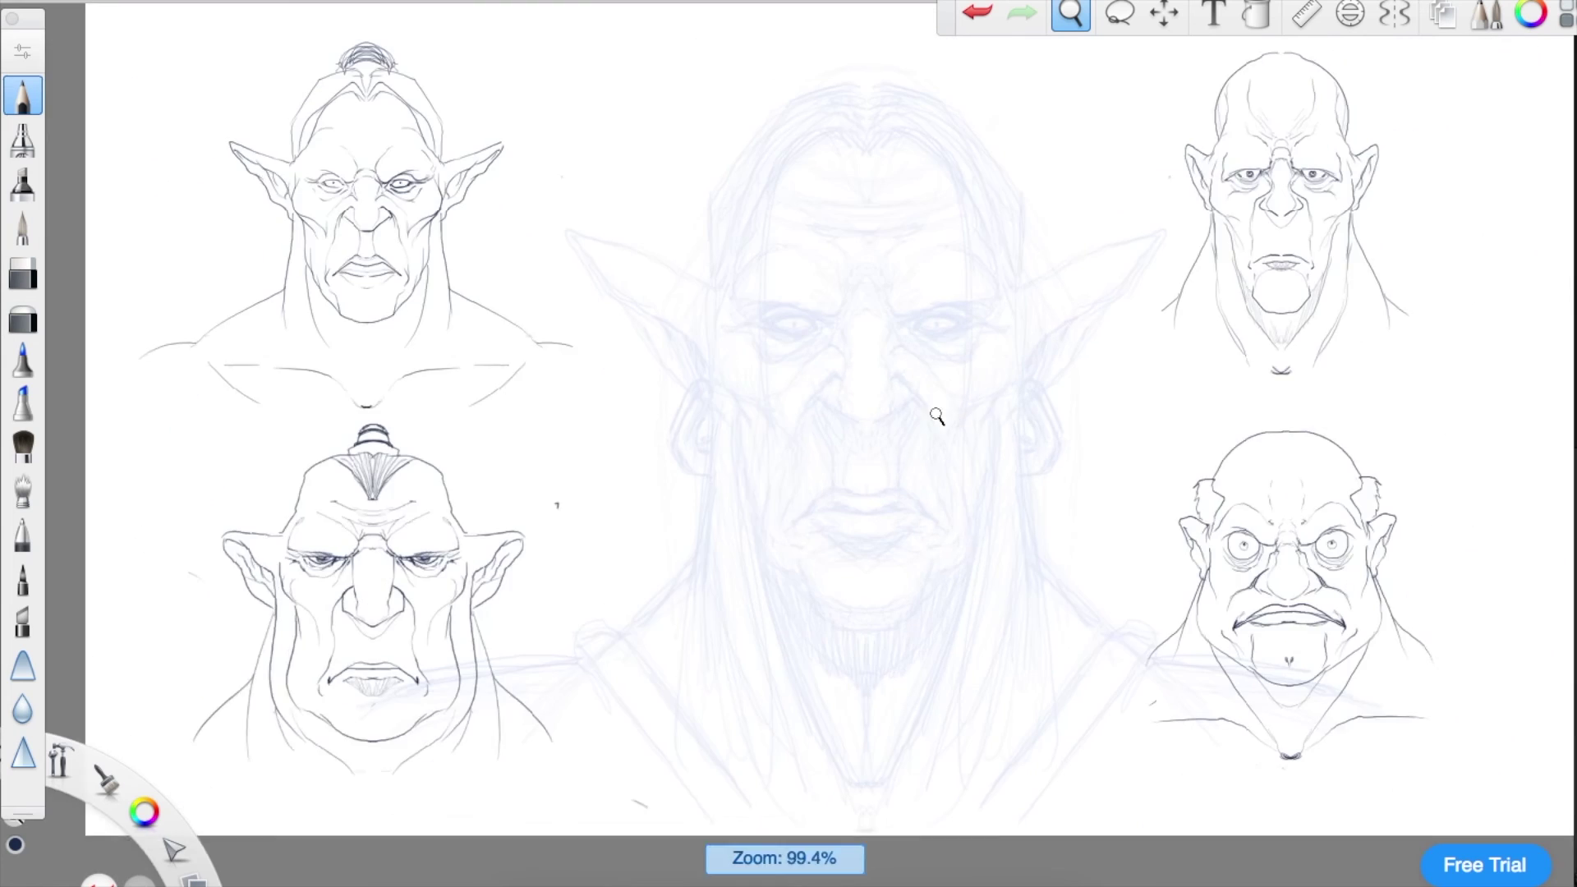